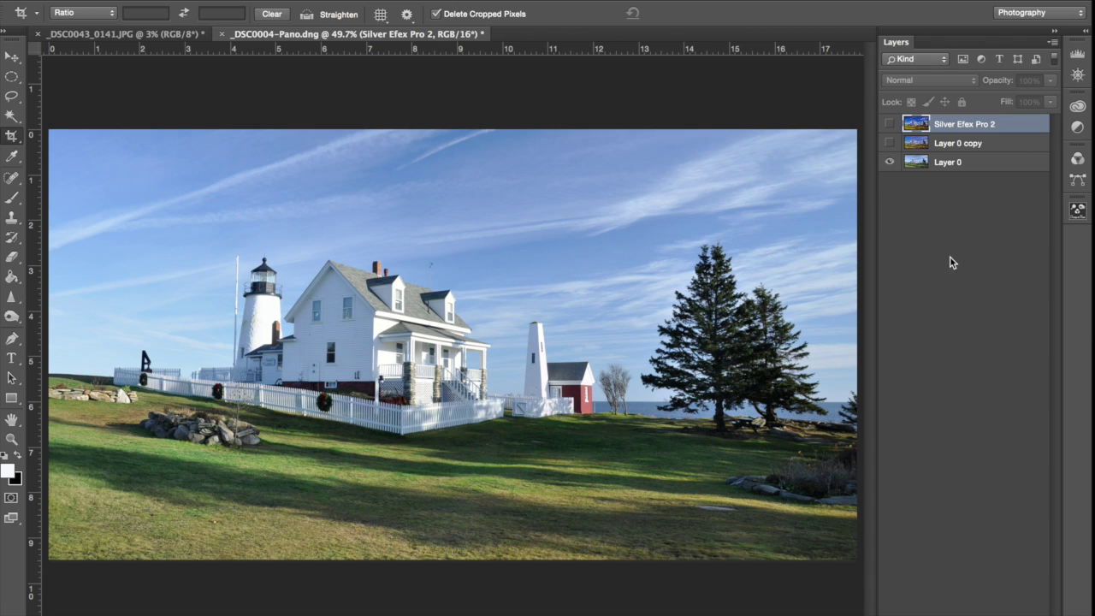
- Show the saturated Layer 0 copy and duplicate it as Layer 0 copy 2
click(889, 142)
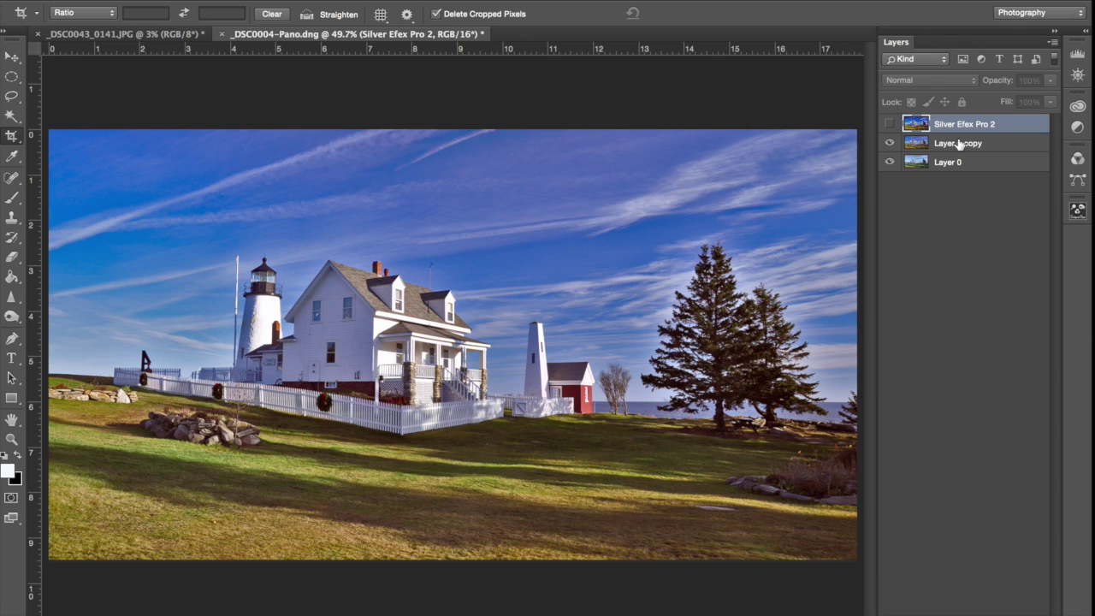
drag(958, 147, 1022, 614)
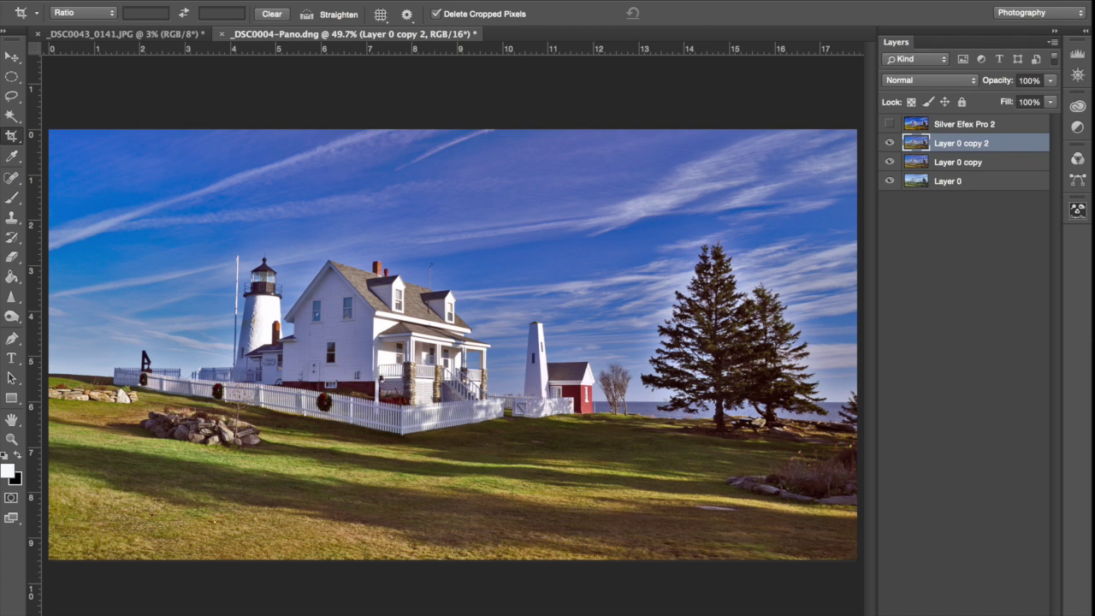
click(381, 2)
- Run Topaz Simplify 4 on Layer 0 copy 2 and apply the BuzSim preset
mouse_move(433, 328)
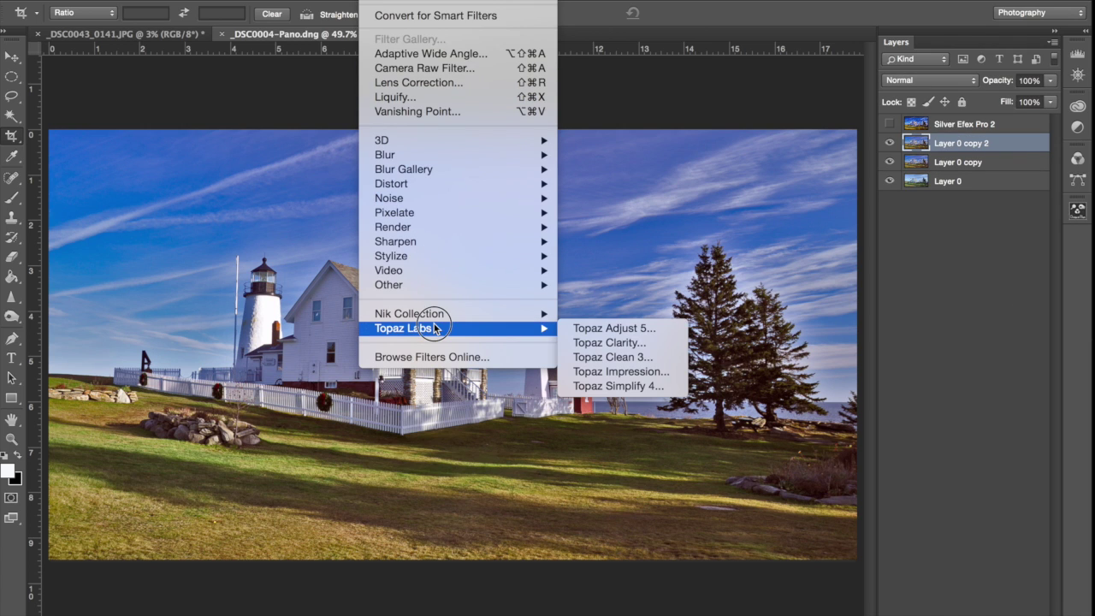
click(650, 386)
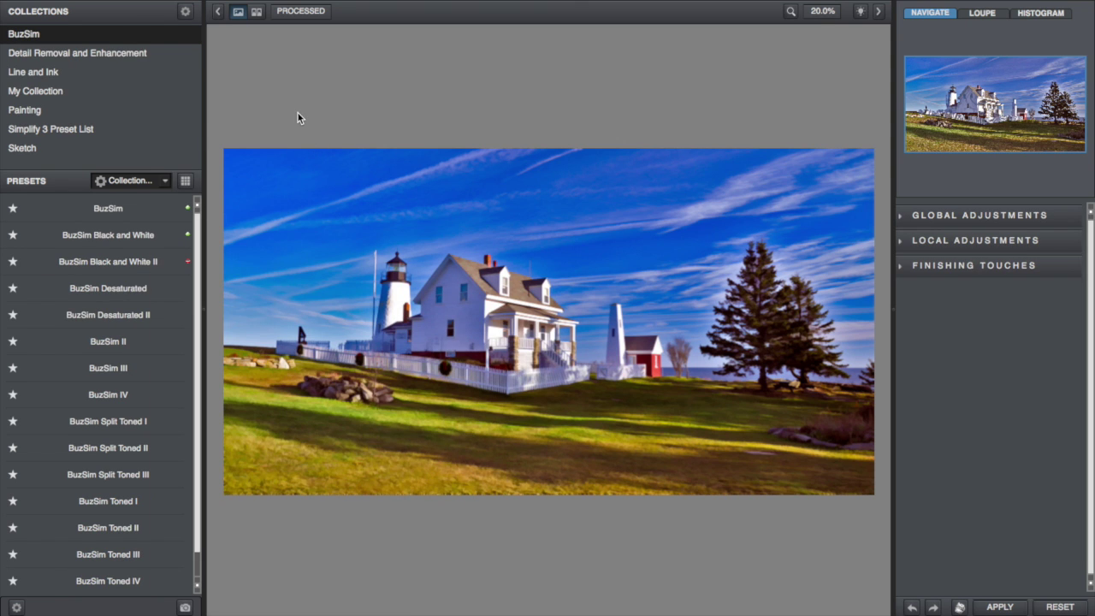
mouse_move(144, 209)
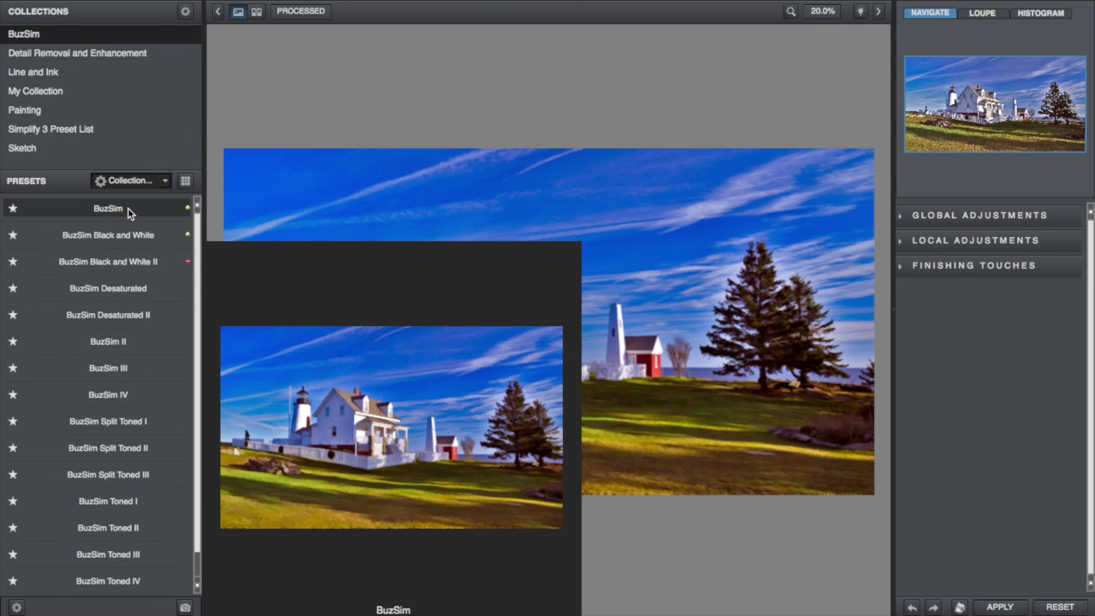
click(129, 209)
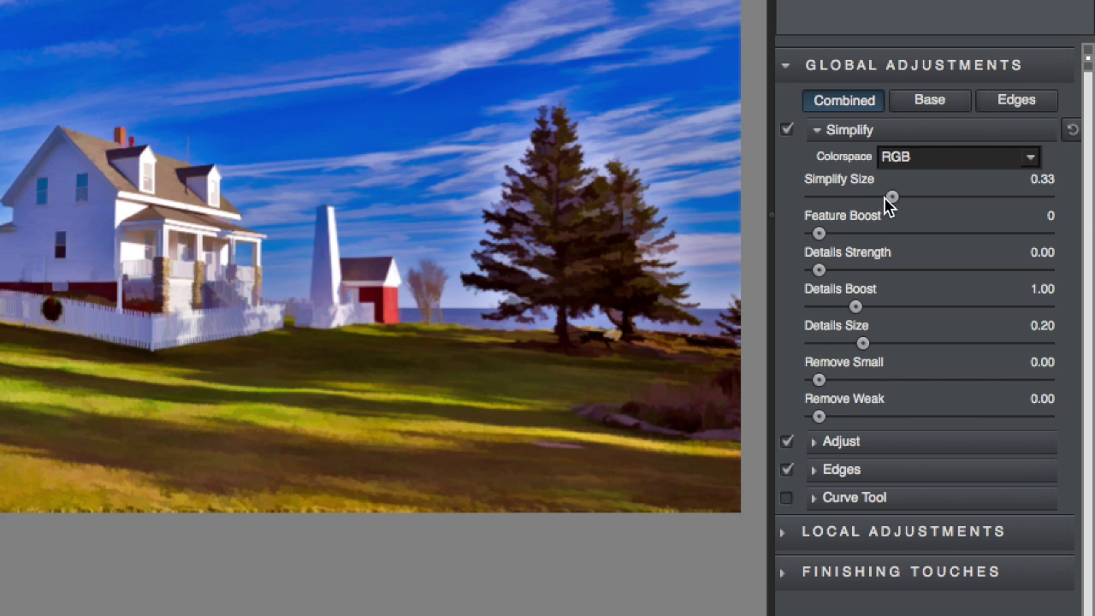
- Set Simplify Size 0.10, Remove Small 0.19, Remove Weak 0.39 and Details Boost 2.35
drag(894, 206, 847, 198)
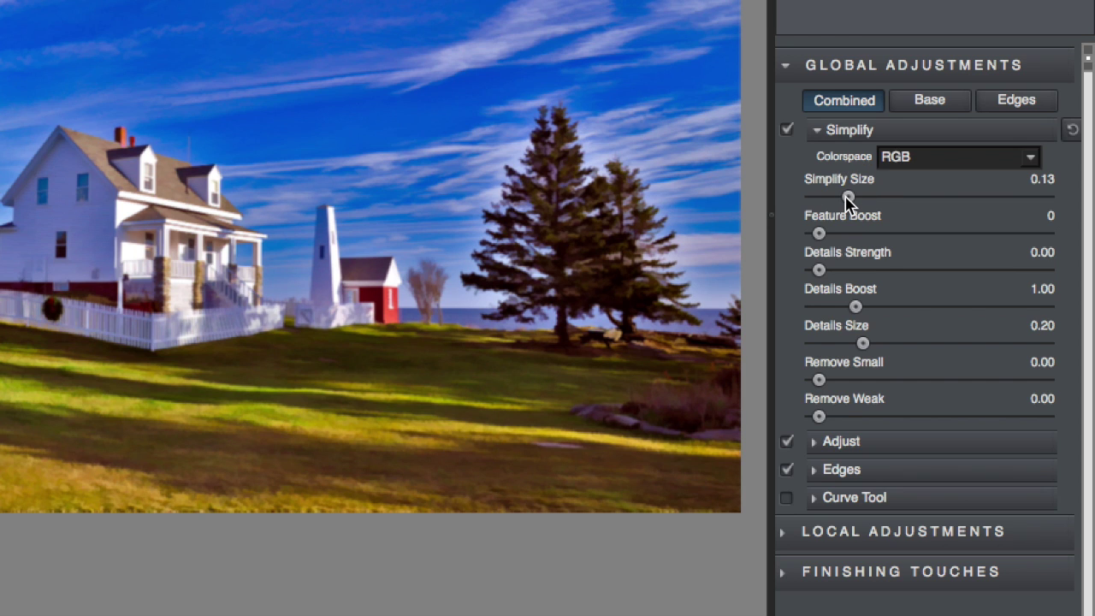
drag(847, 198, 839, 198)
click(840, 199)
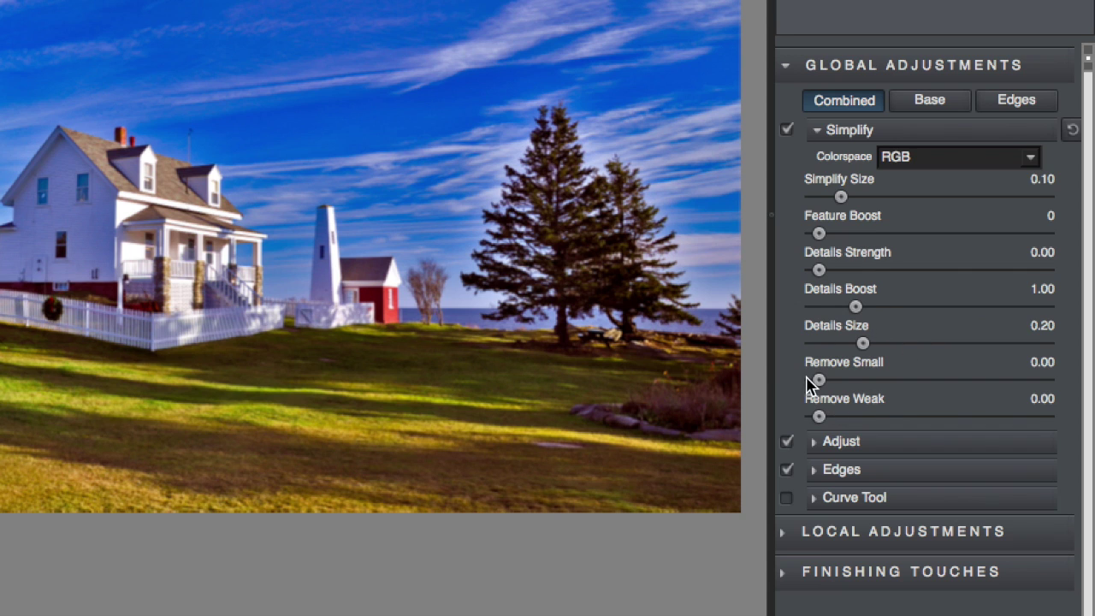
drag(818, 379, 904, 393)
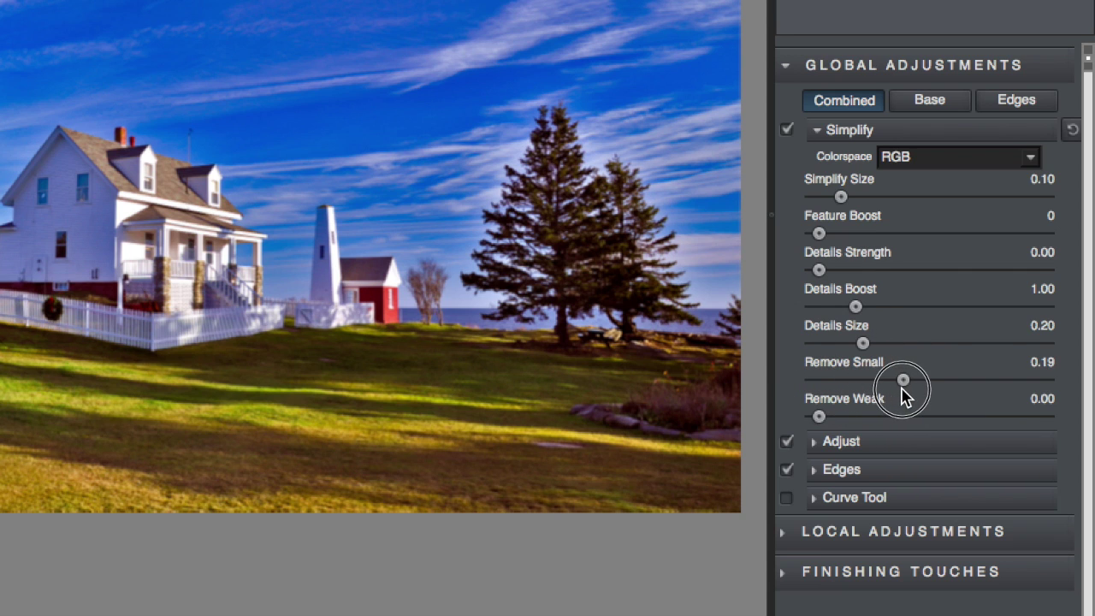
drag(819, 417, 905, 417)
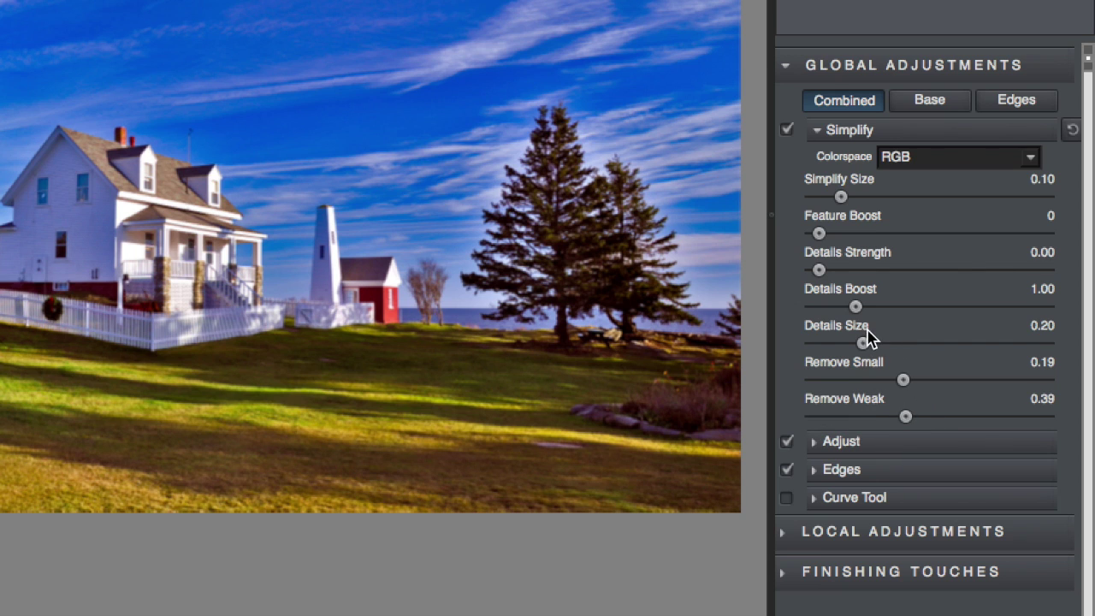
drag(856, 307, 918, 314)
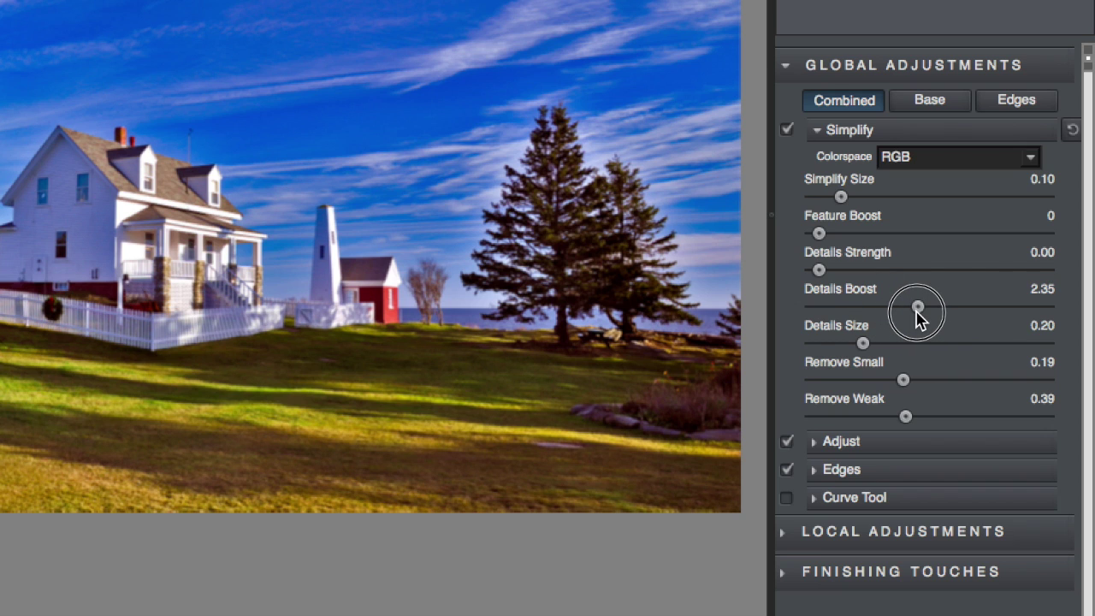
drag(918, 317, 919, 317)
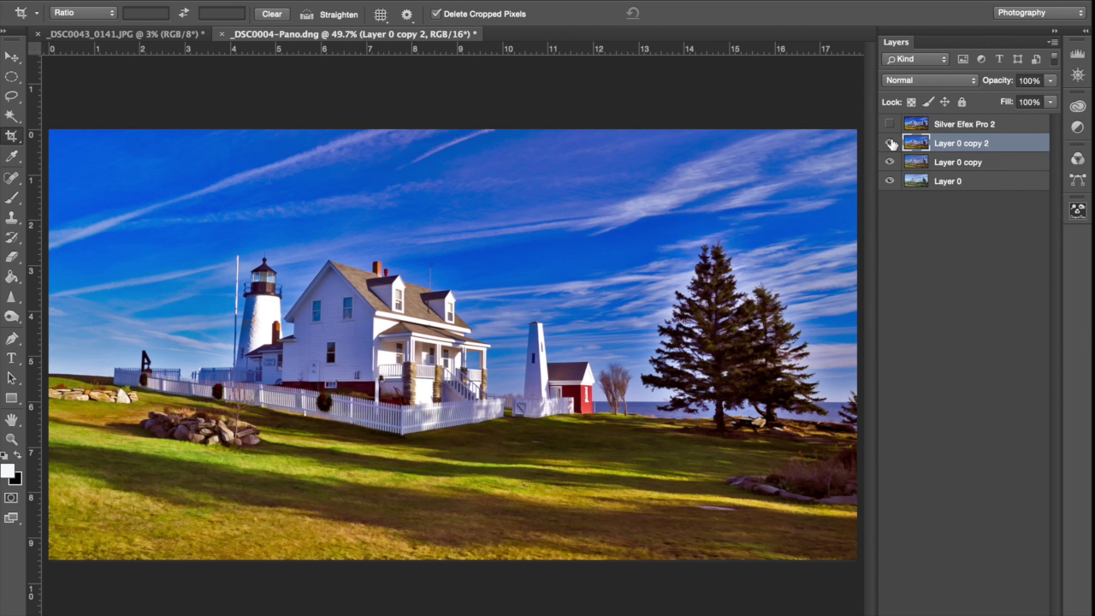
- Toggle Layer 0 copy 2's visibility to compare the simplified look with the original, ending visible
click(890, 143)
click(890, 143)
click(890, 143)
click(890, 143)
click(891, 143)
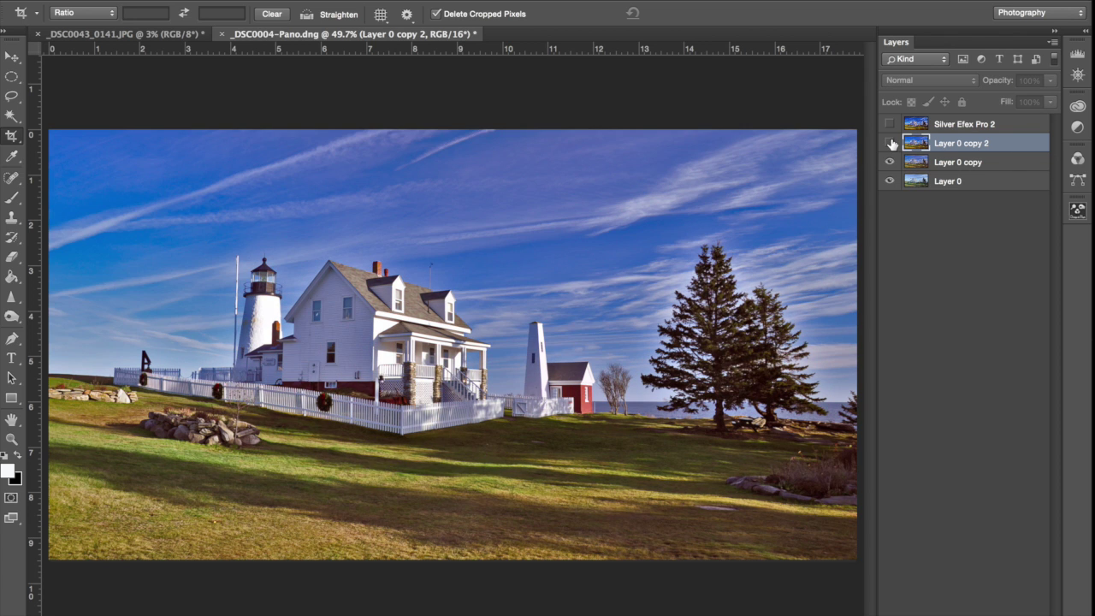
click(891, 142)
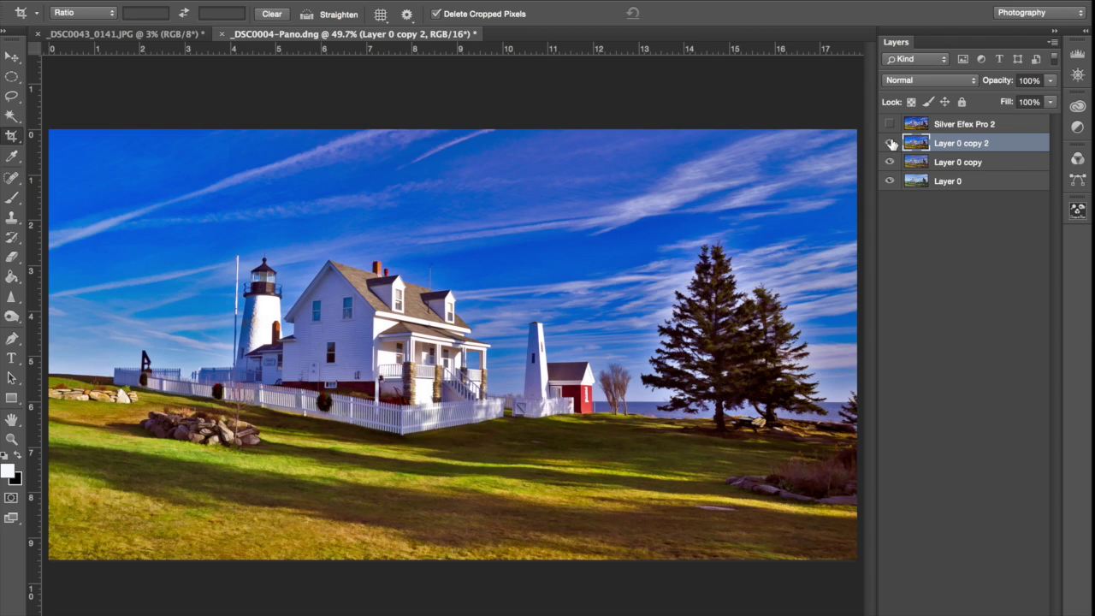
- Duplicate the simplified layer as Layer 0 copy 3 and run Topaz Impression on it
click(948, 144)
drag(948, 143, 975, 615)
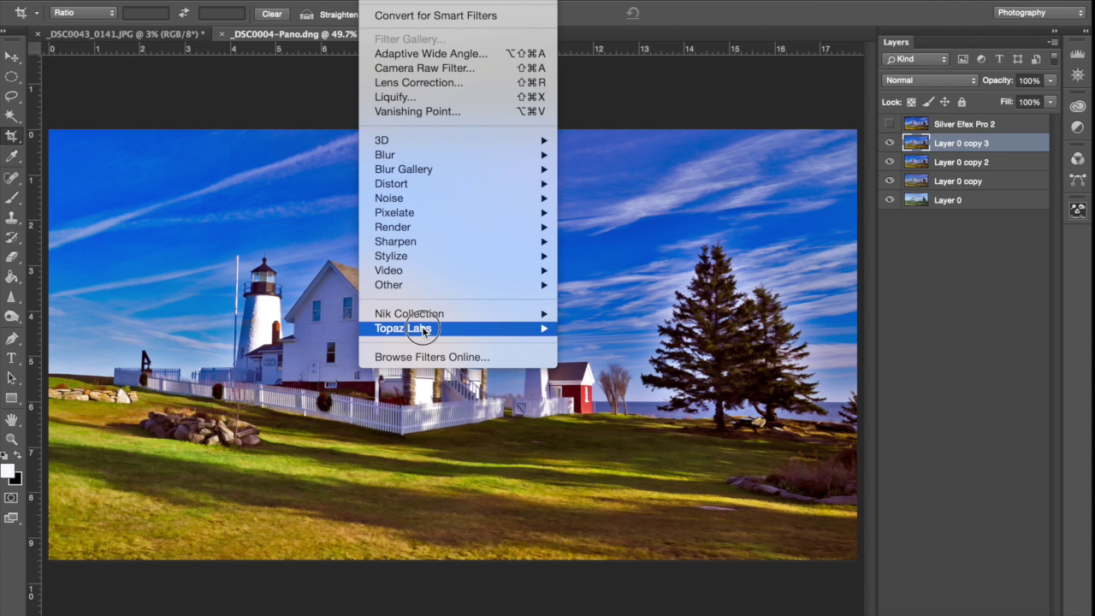
mouse_move(479, 328)
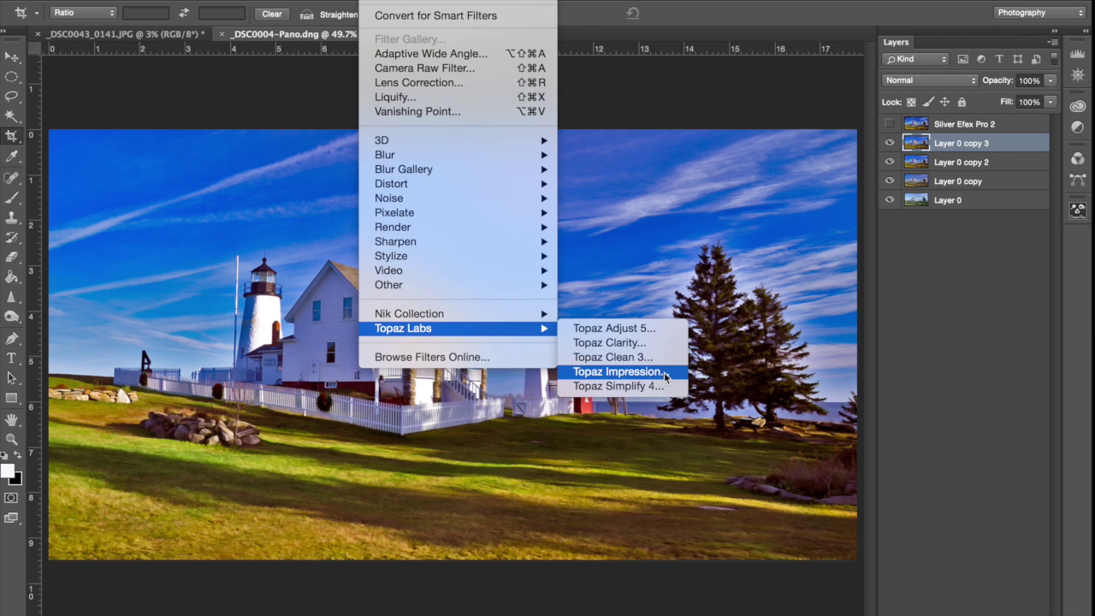
click(621, 371)
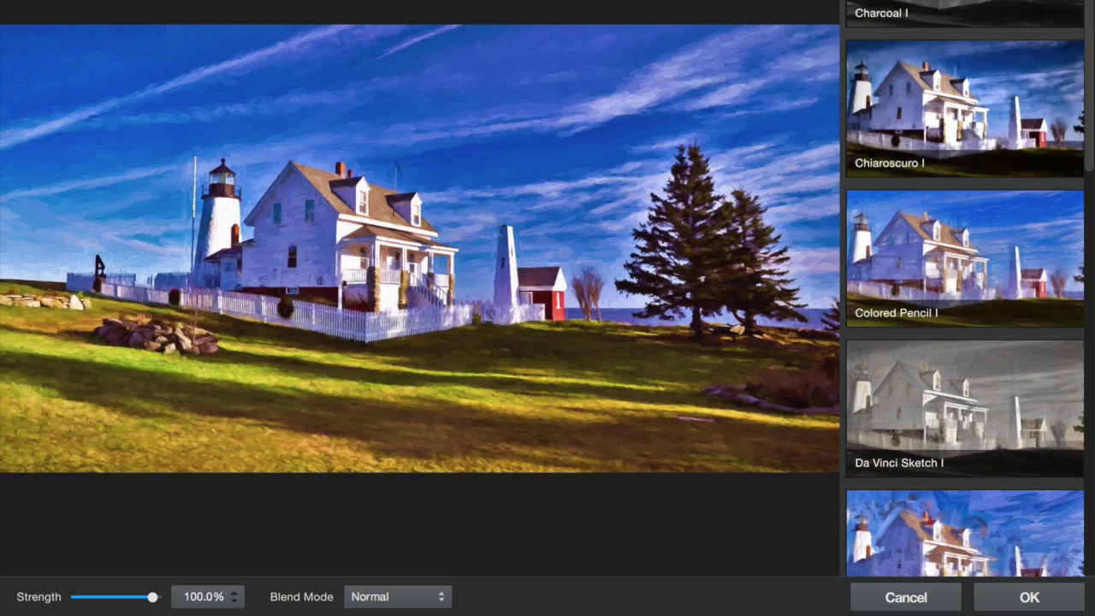
- Apply the Impasto I painting preset from the Impression preset list
scroll(994, 438, down, 2)
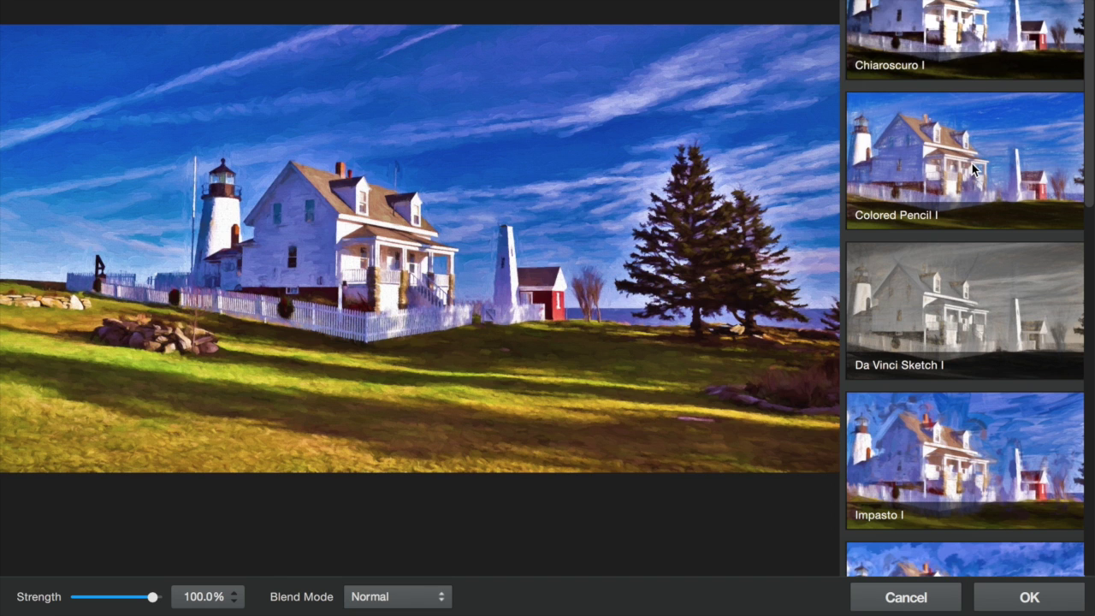
scroll(980, 177, down, 3)
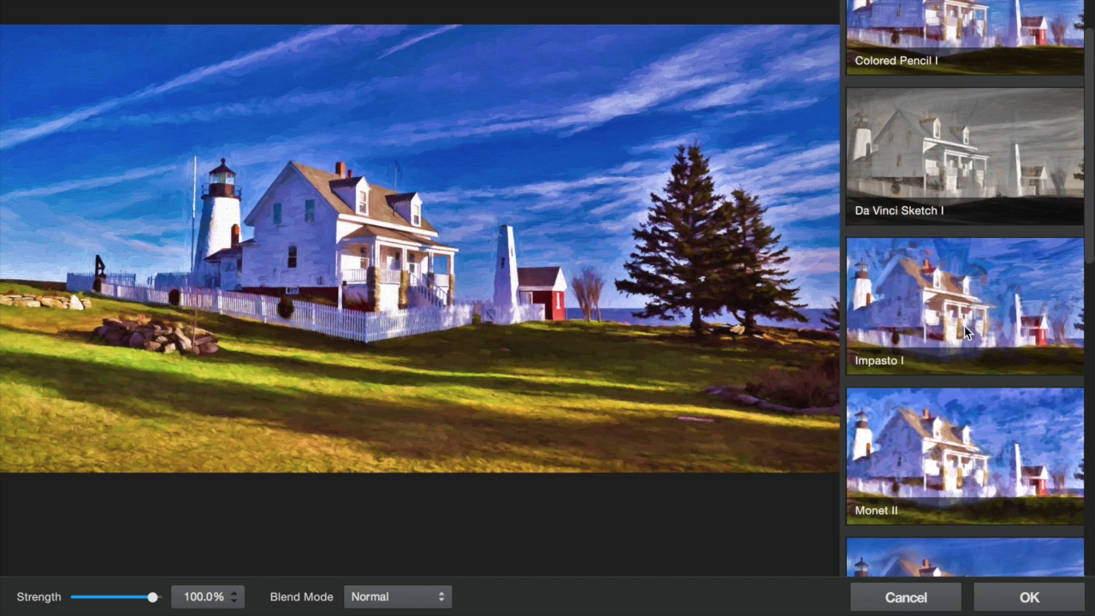
scroll(967, 332, down, 5)
scroll(968, 334, up, 2)
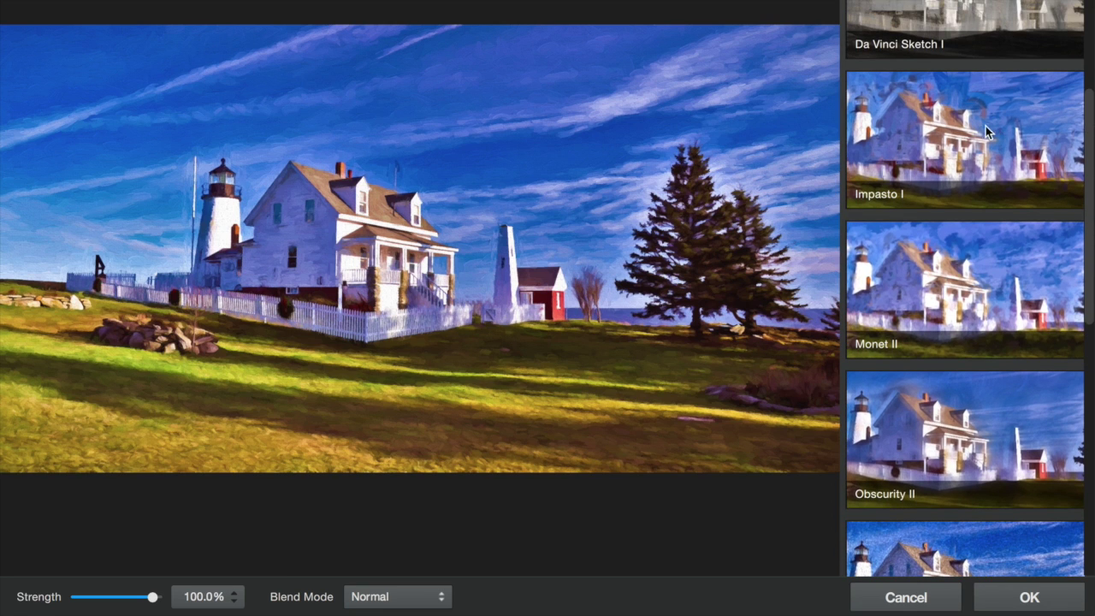
click(954, 150)
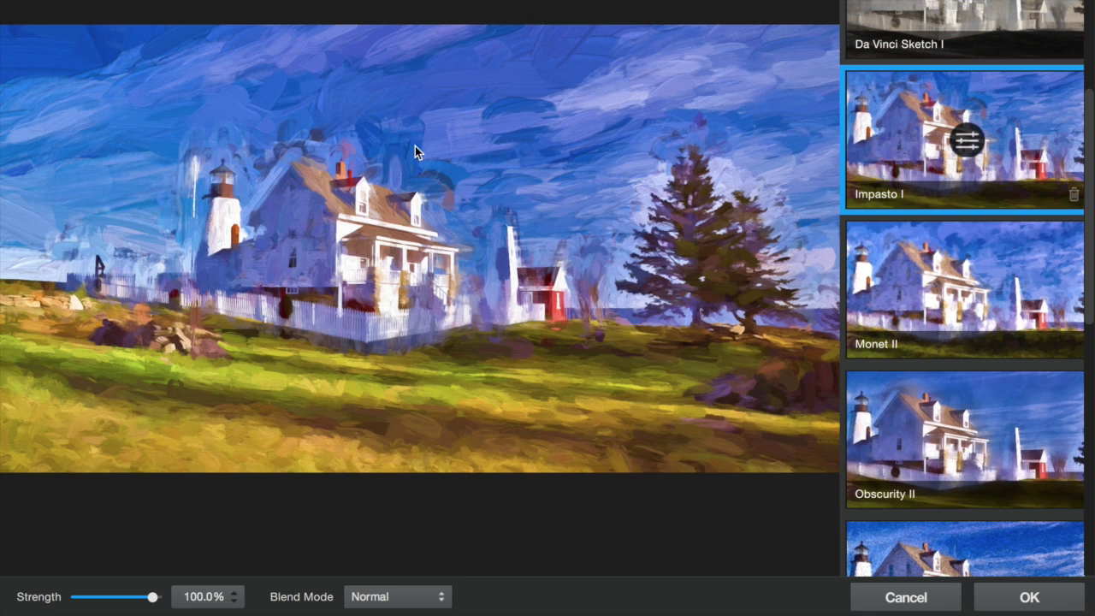
- Give Impasto I Type02 strokes with Brush Size 0.06, Stroke Width 0.88, Stroke Length 0.91
click(969, 139)
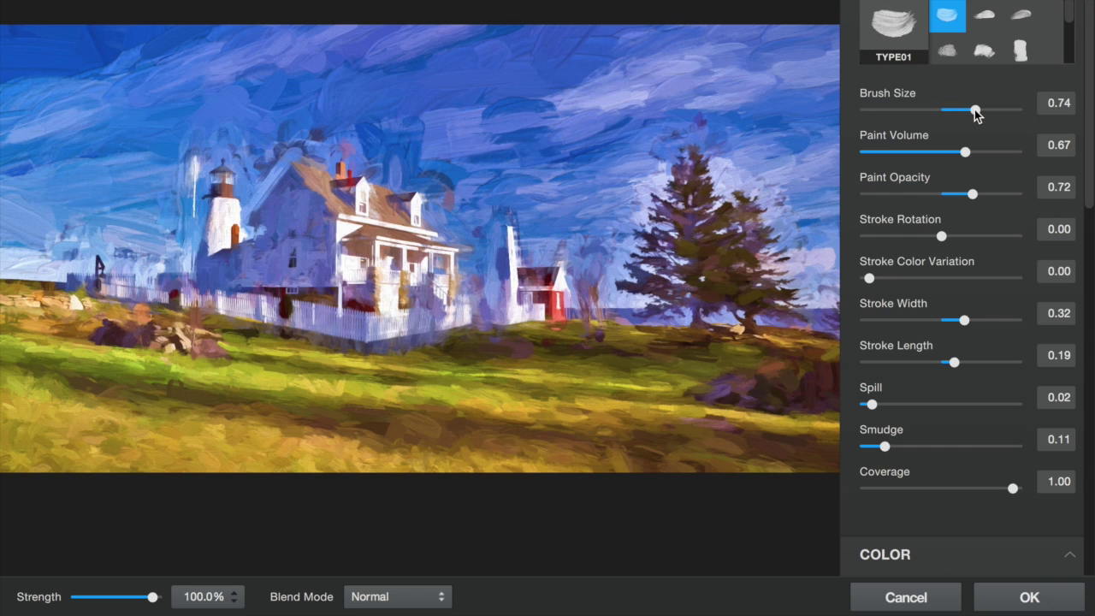
click(985, 19)
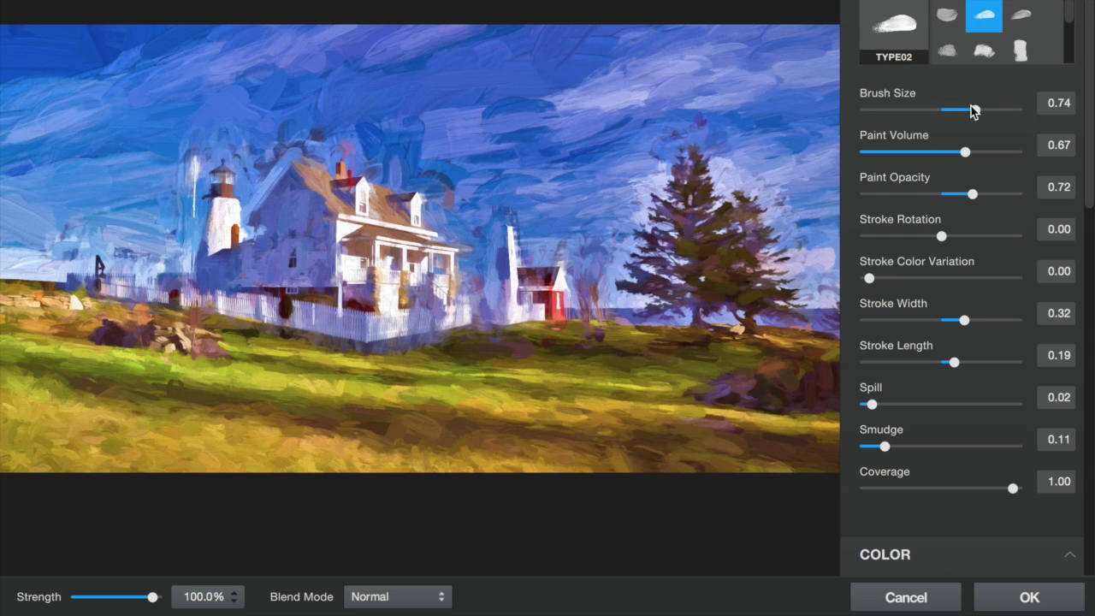
drag(978, 113, 887, 112)
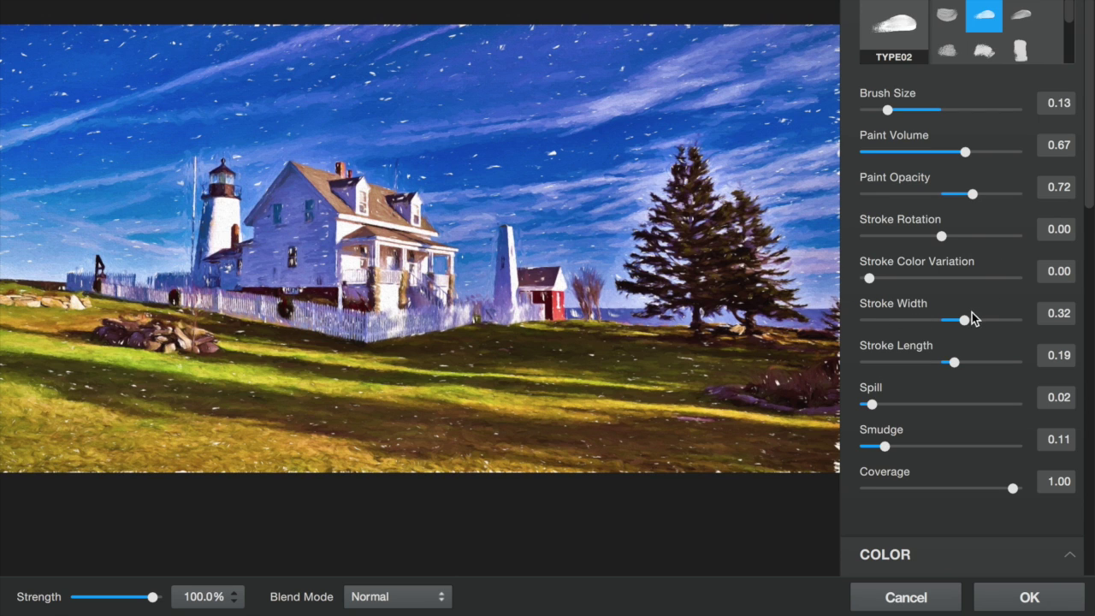
drag(964, 322, 984, 320)
drag(953, 363, 990, 359)
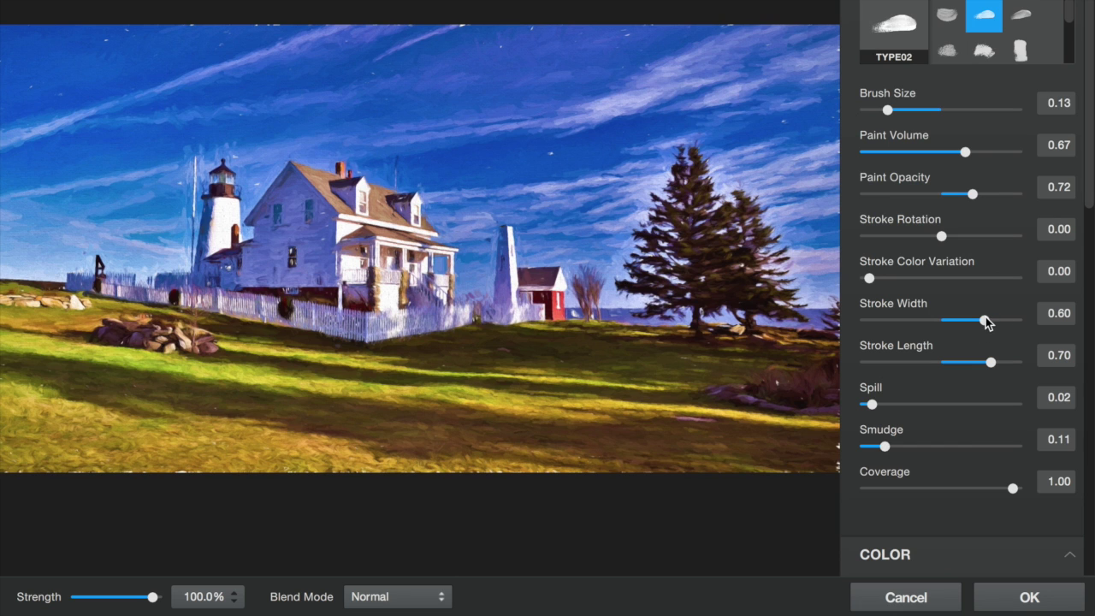
drag(984, 320, 995, 320)
drag(1001, 365, 996, 362)
drag(888, 109, 882, 105)
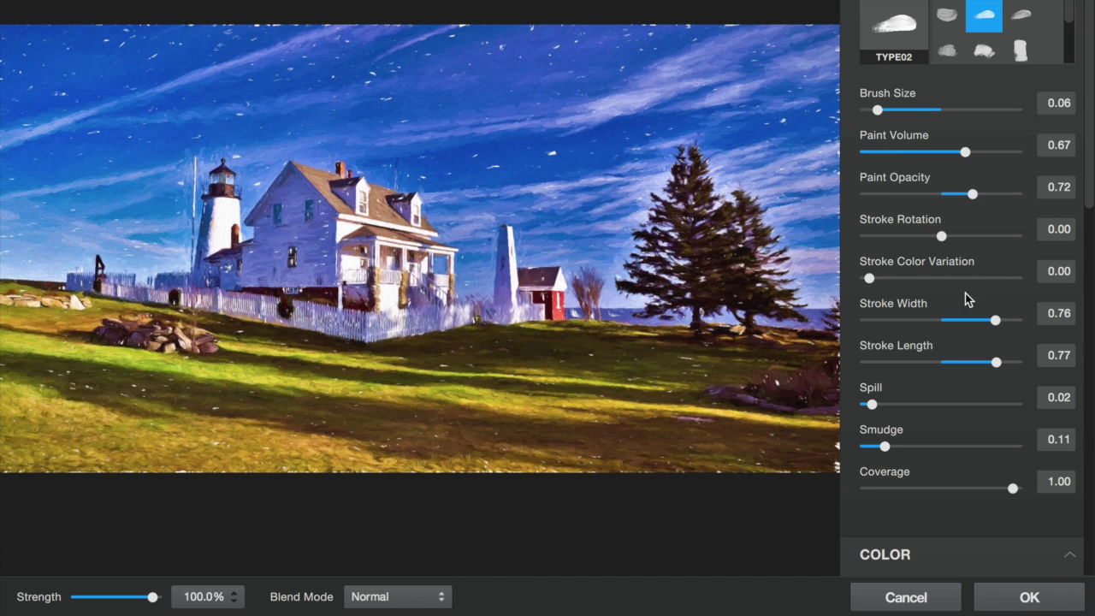
drag(994, 320, 1005, 319)
drag(995, 361, 1007, 356)
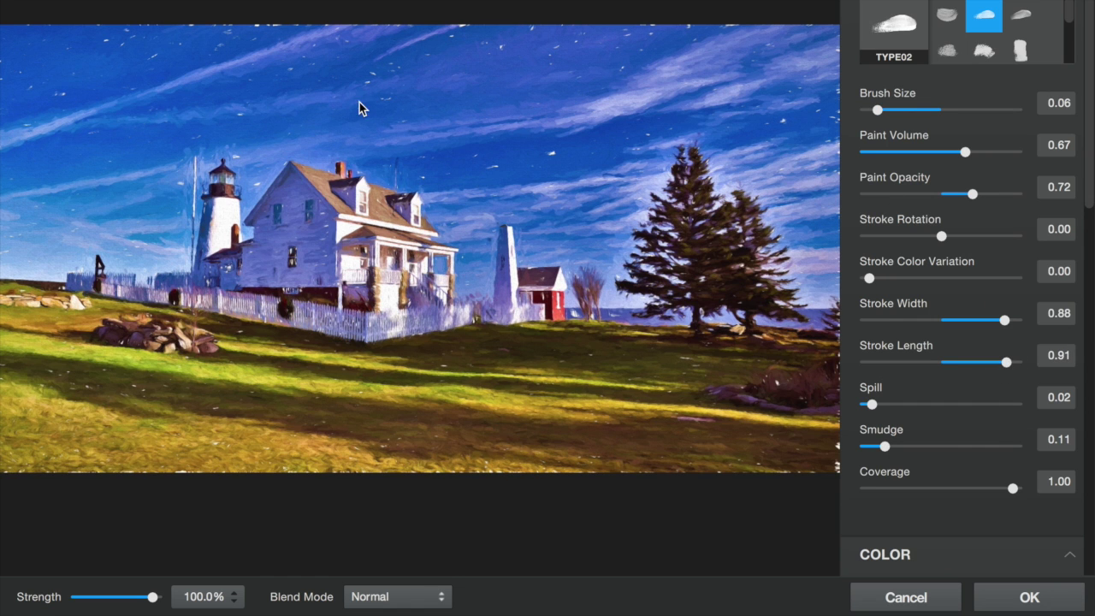
- Switch the Texture background type from solid colour to the original photo
scroll(905, 249, down, 10)
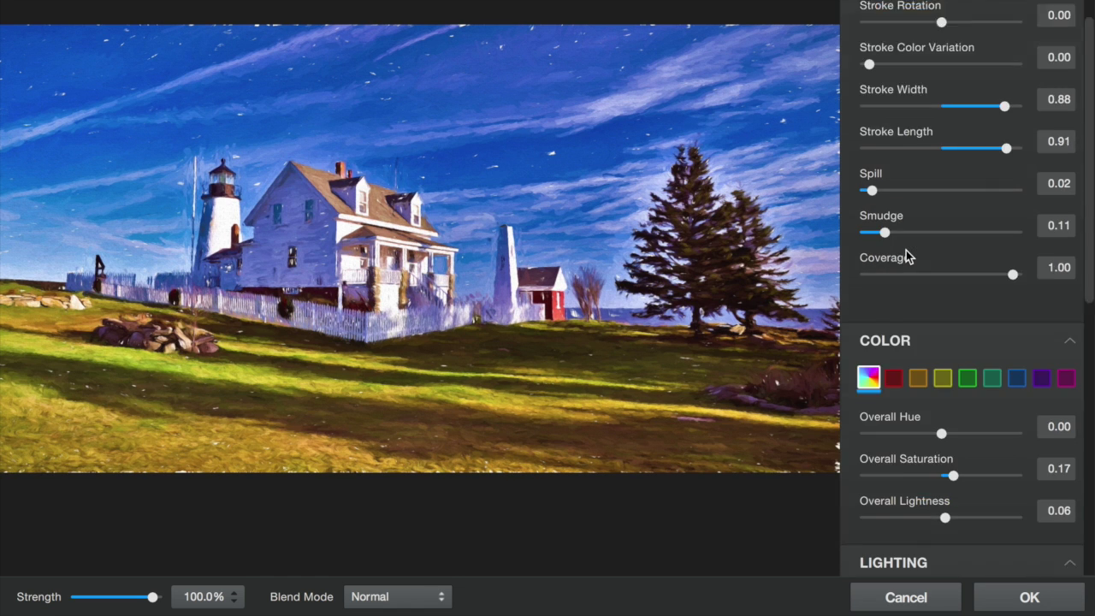
scroll(907, 255, down, 3)
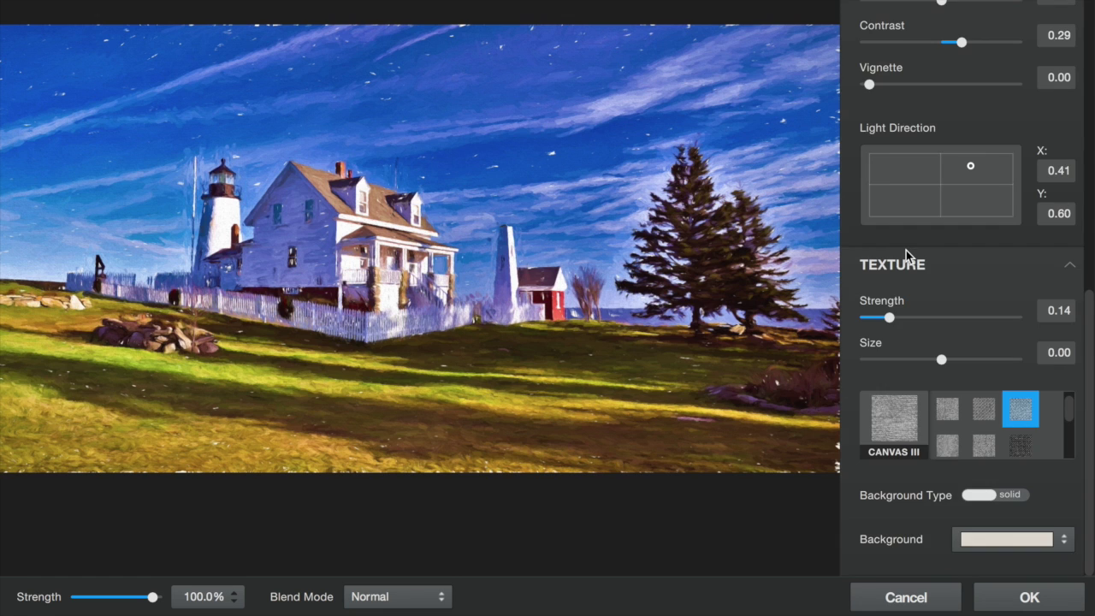
click(1025, 494)
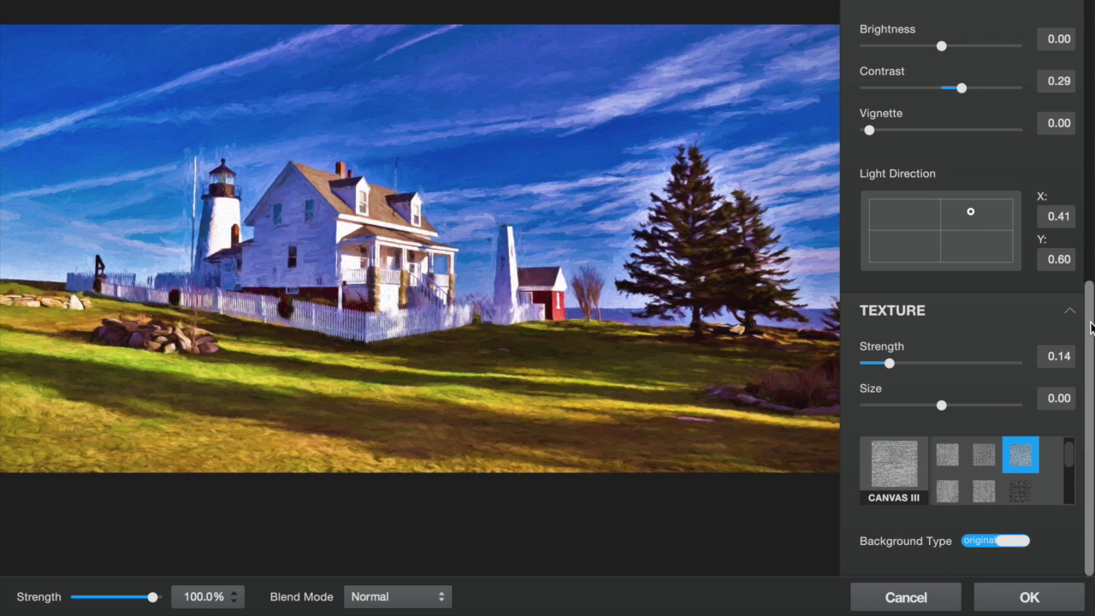
- Set the Lighting brightness to -0.05 and contrast to about 0.17
drag(1088, 318, 1089, 187)
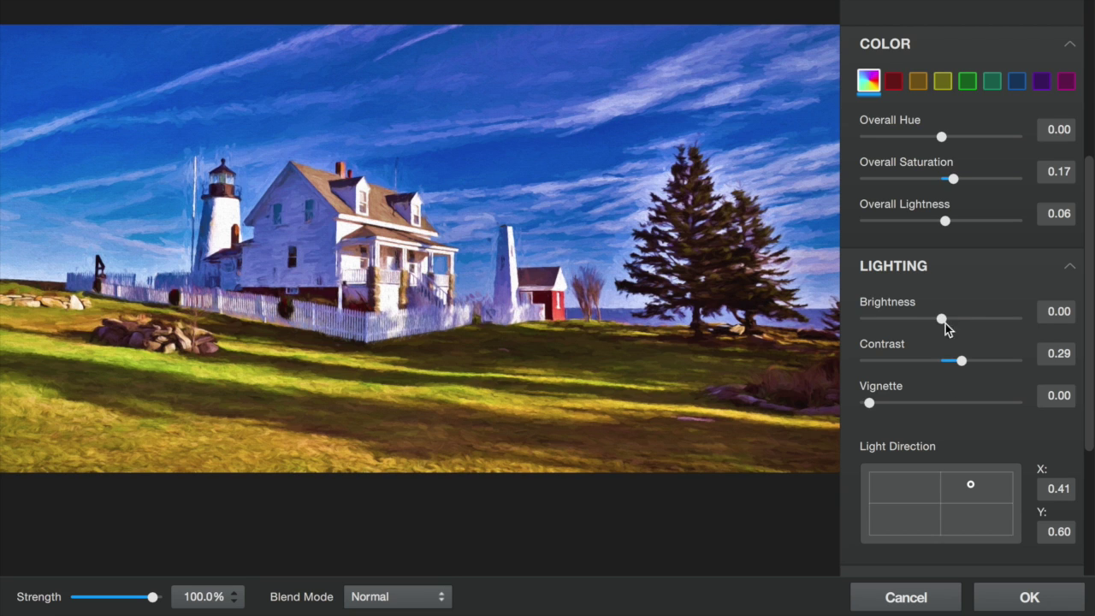
drag(942, 321, 955, 319)
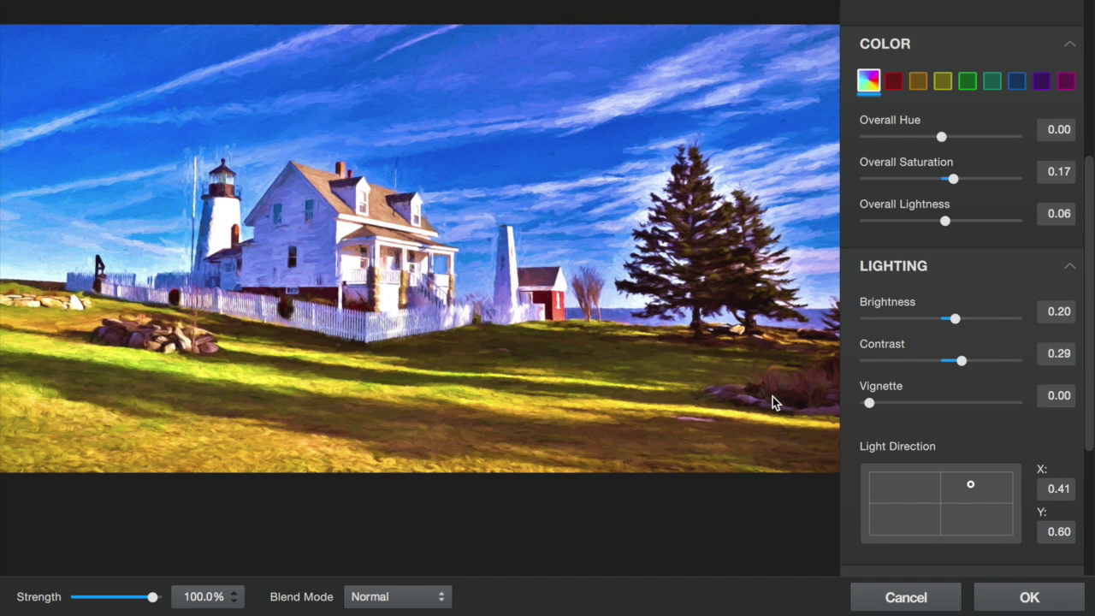
drag(962, 360, 945, 363)
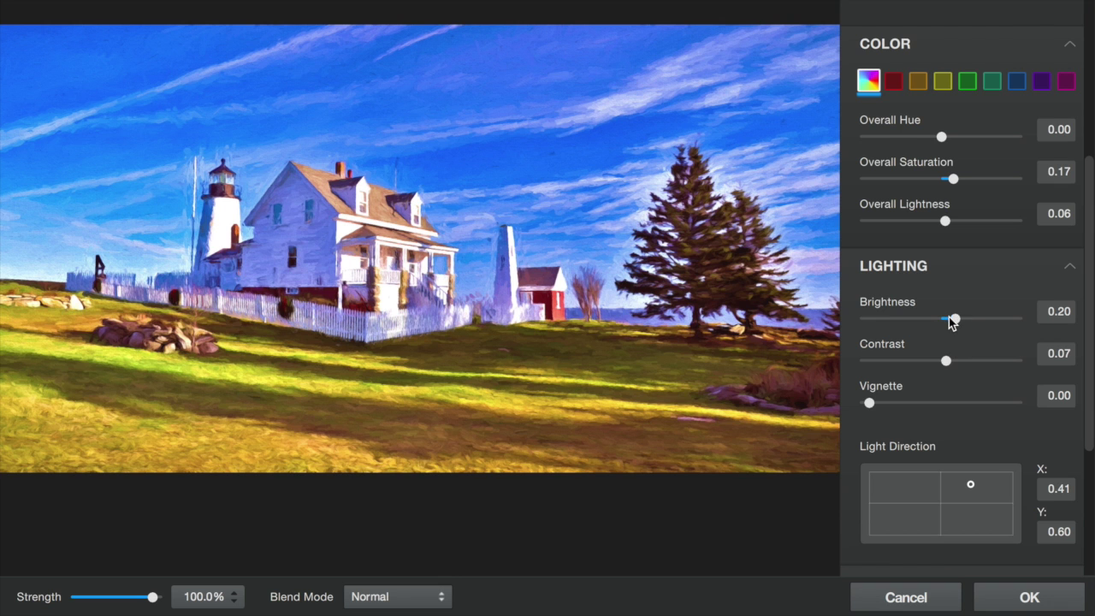
drag(952, 321, 935, 325)
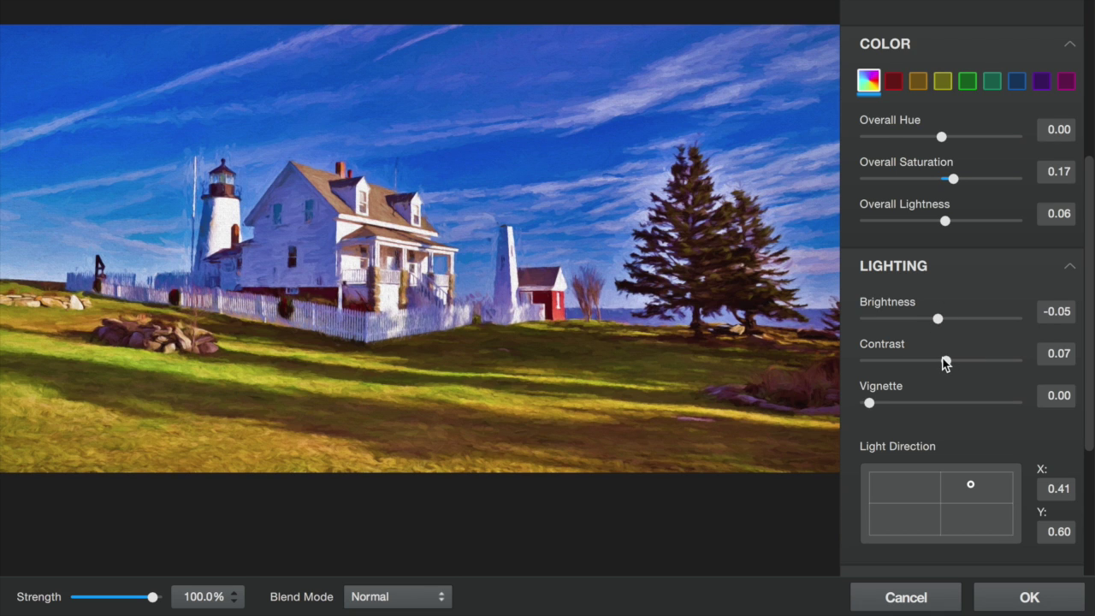
drag(945, 361, 953, 360)
- Add a 0.27 vignette with a softened 0.53 transition and apply the painting
drag(869, 402, 909, 406)
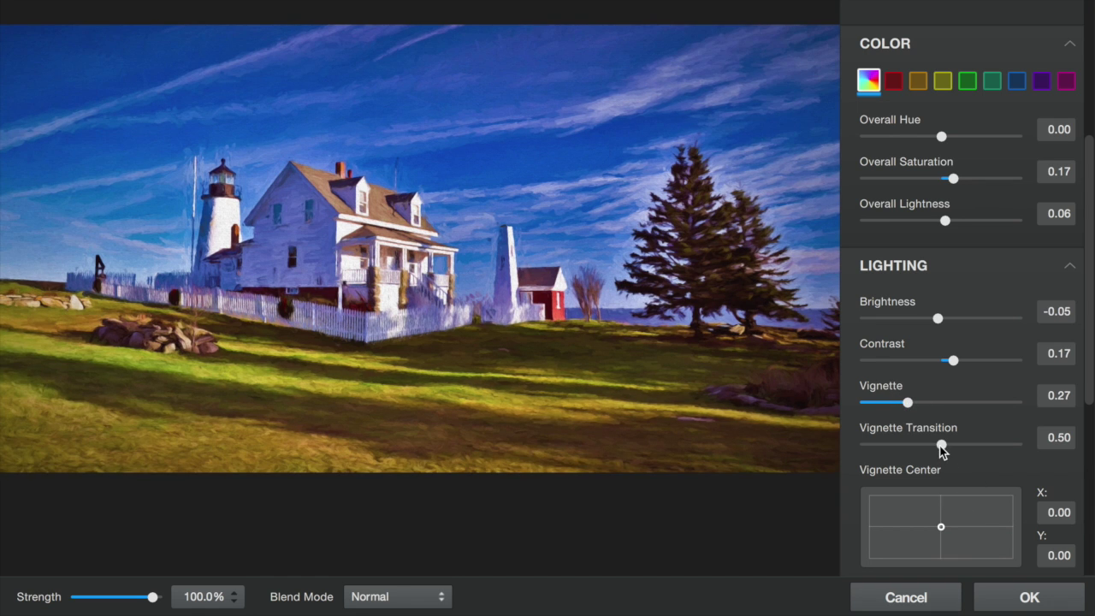
mouse_move(941, 446)
mouse_down()
mouse_move(958, 450)
mouse_move(945, 453)
mouse_up()
click(1042, 599)
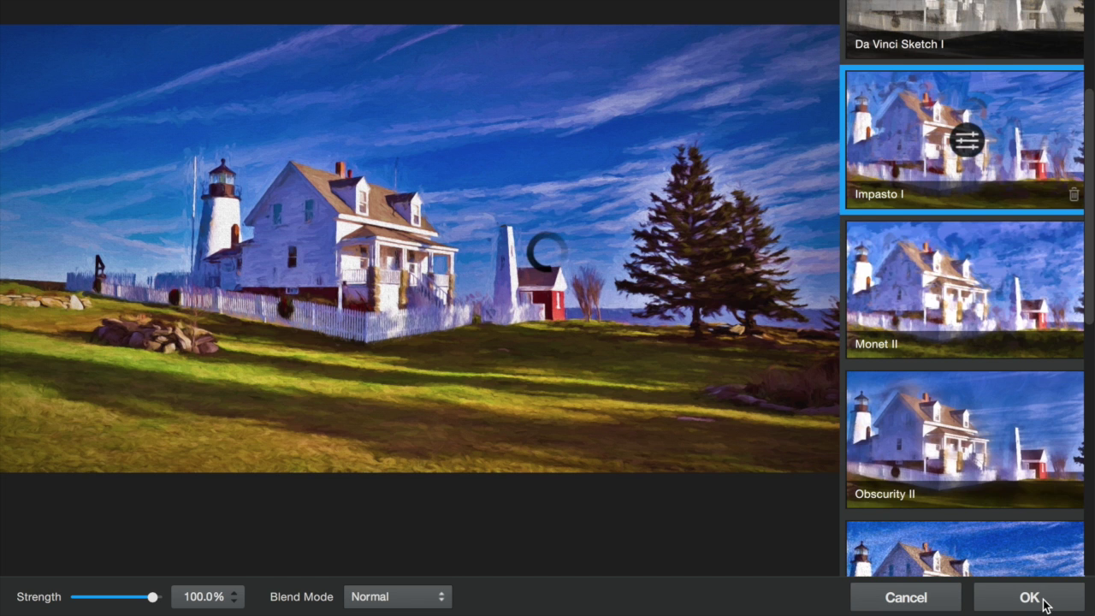
- Return the painted result to Photoshop as Layer 0 copy 3 and open it in Silver Efex Pro 2
click(1042, 599)
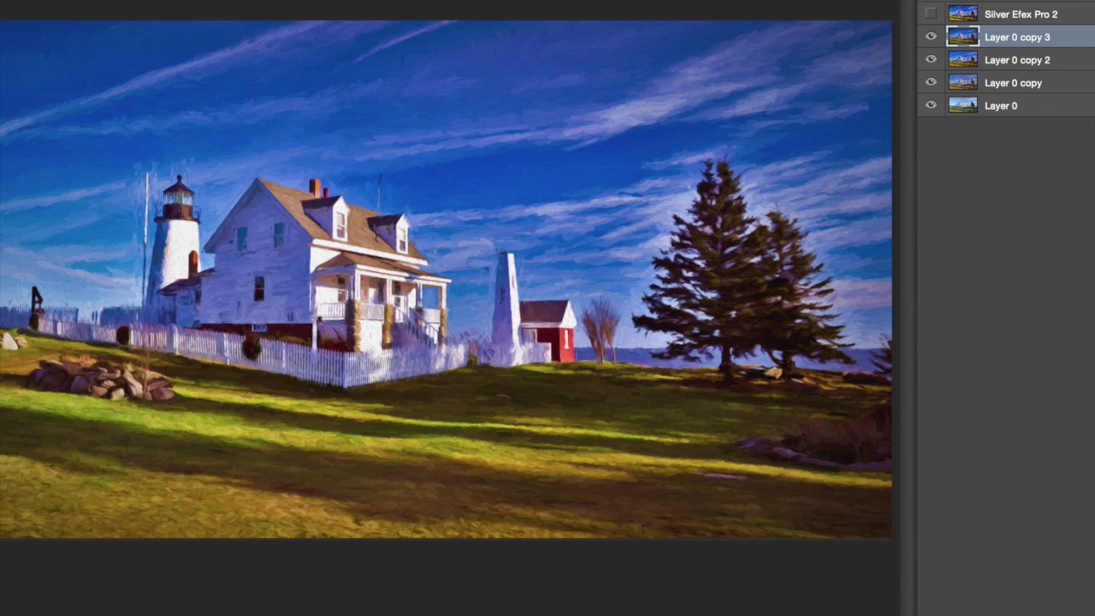
click(312, 2)
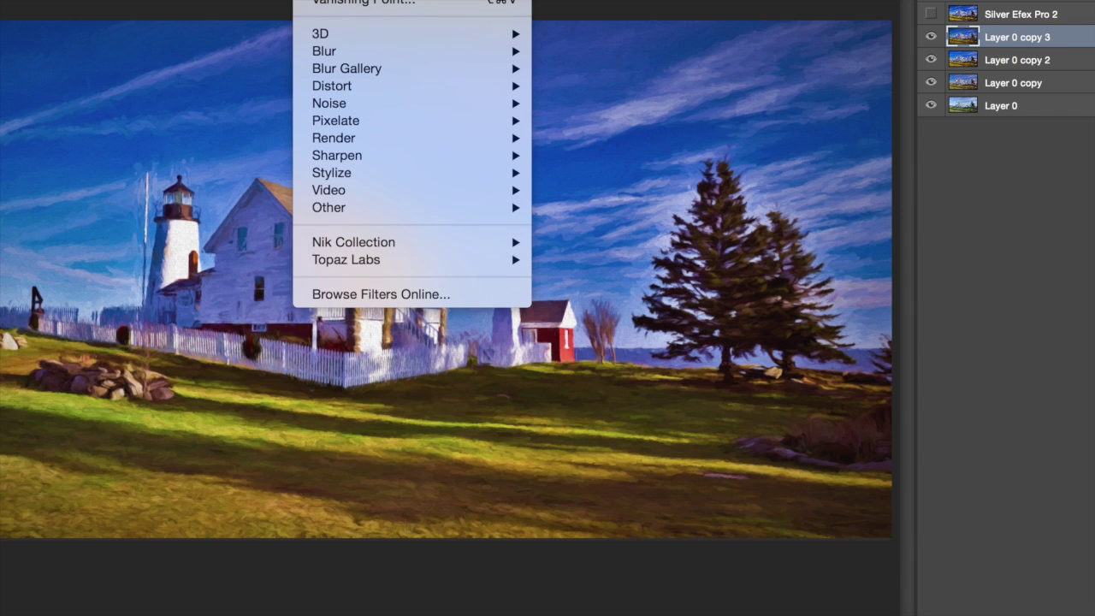
mouse_move(453, 244)
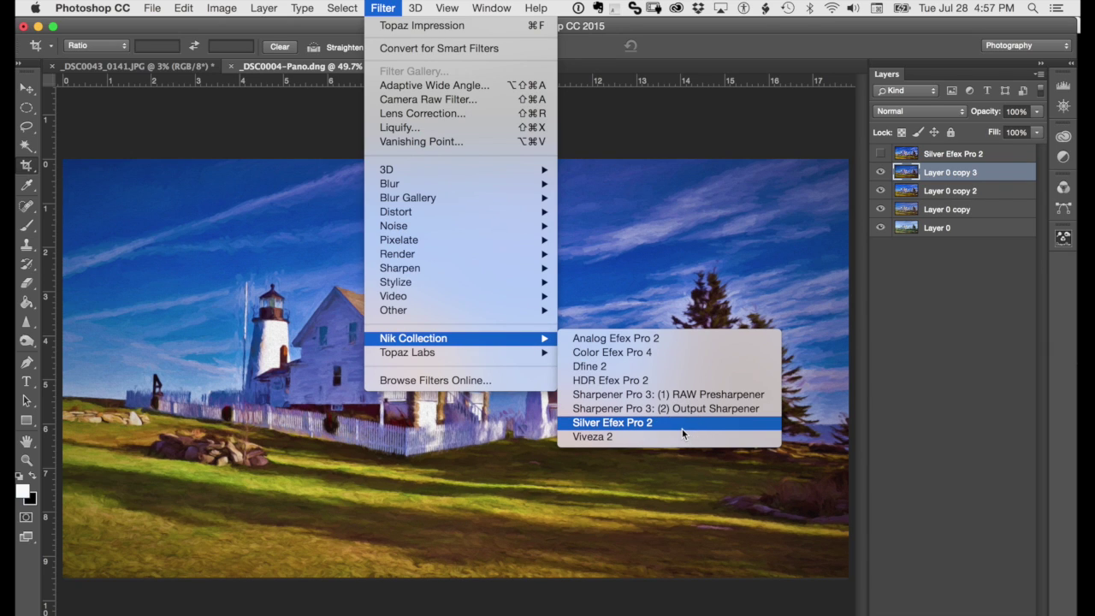
click(682, 428)
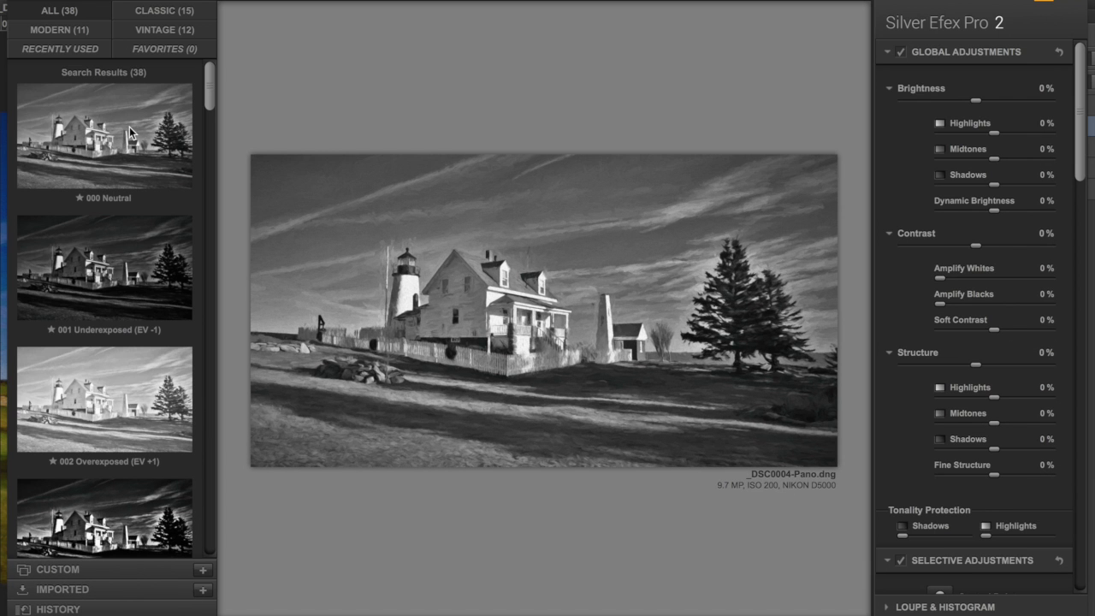
click(129, 127)
- Preview presets 001 Underexposed, 004 High Contrast, 005 and 006 High Structure, and 011 Push Process
click(122, 273)
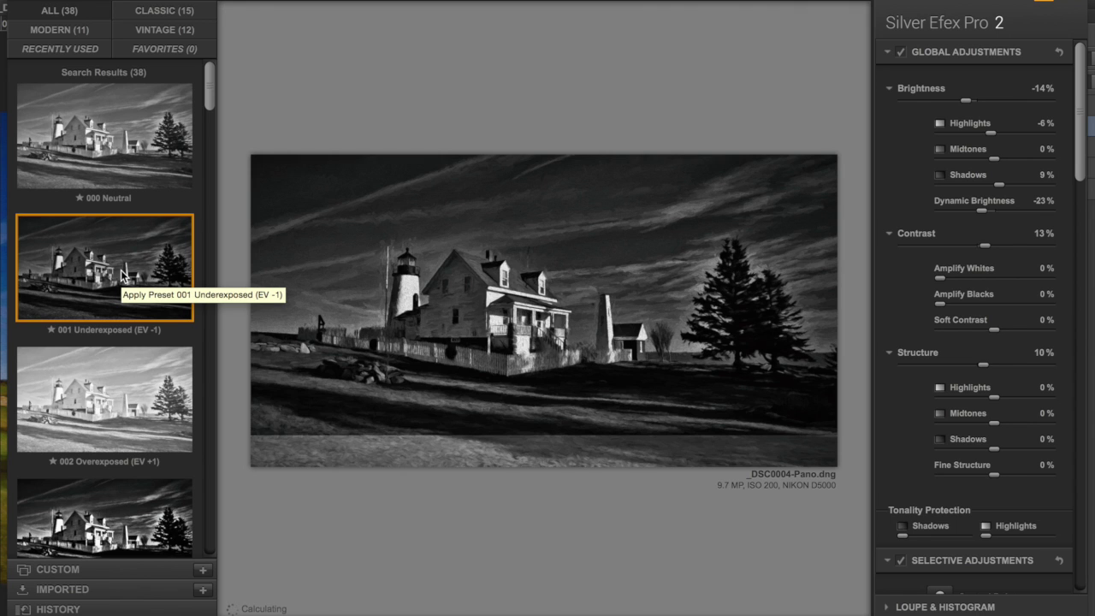
scroll(97, 512, down, 1)
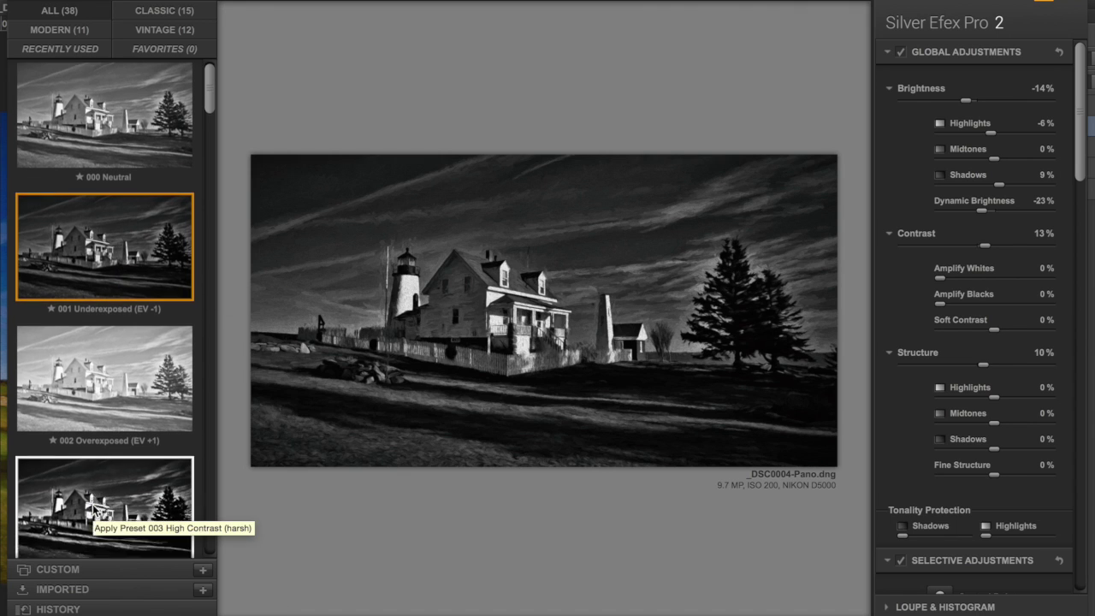
scroll(94, 512, down, 5)
click(95, 386)
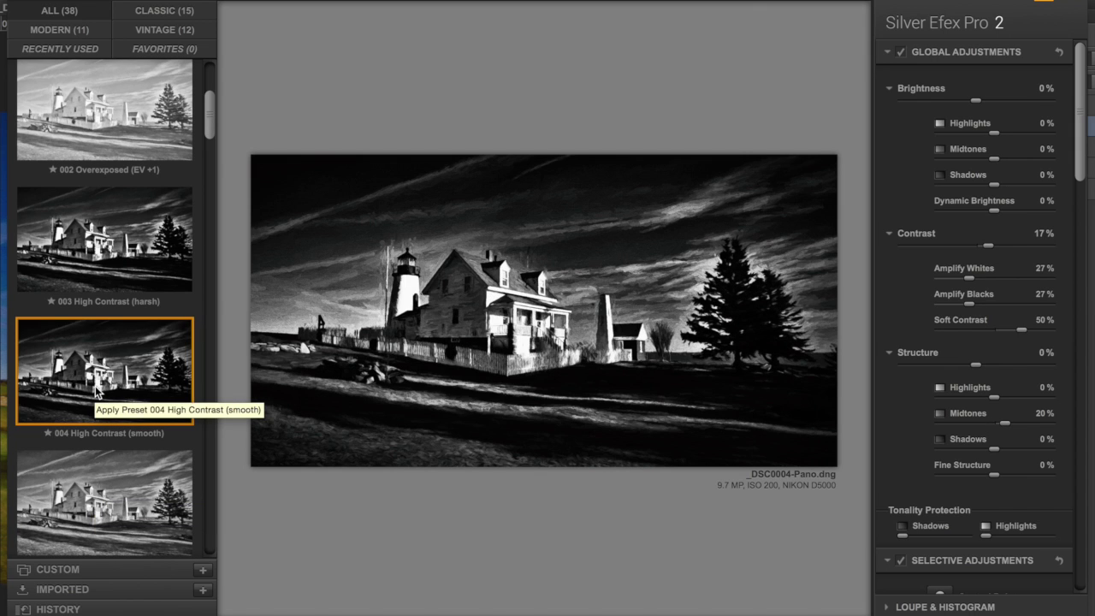
scroll(95, 385, down, 7)
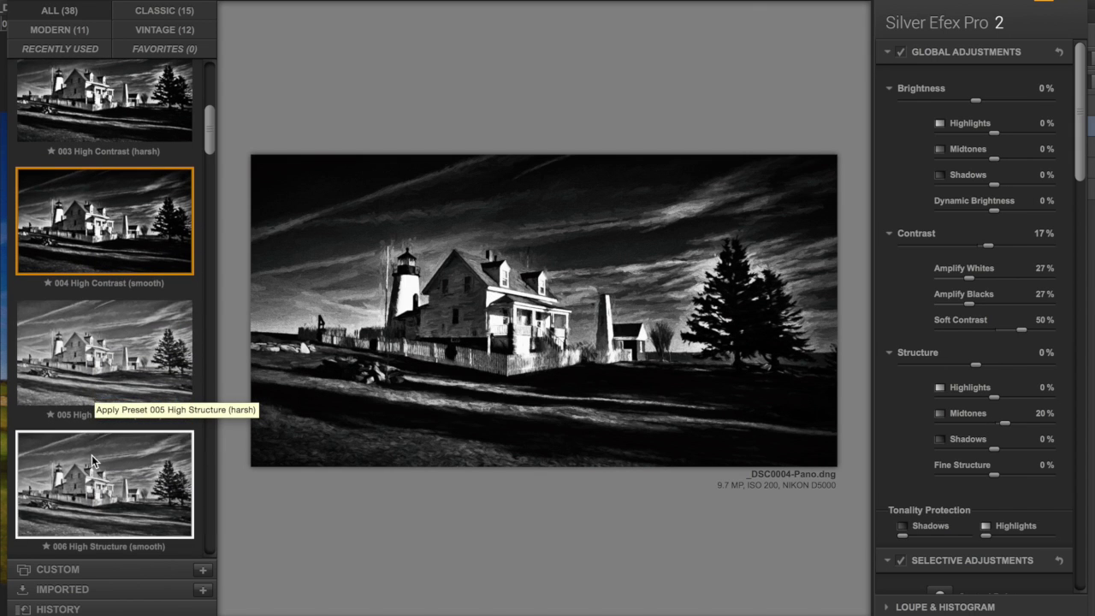
click(104, 366)
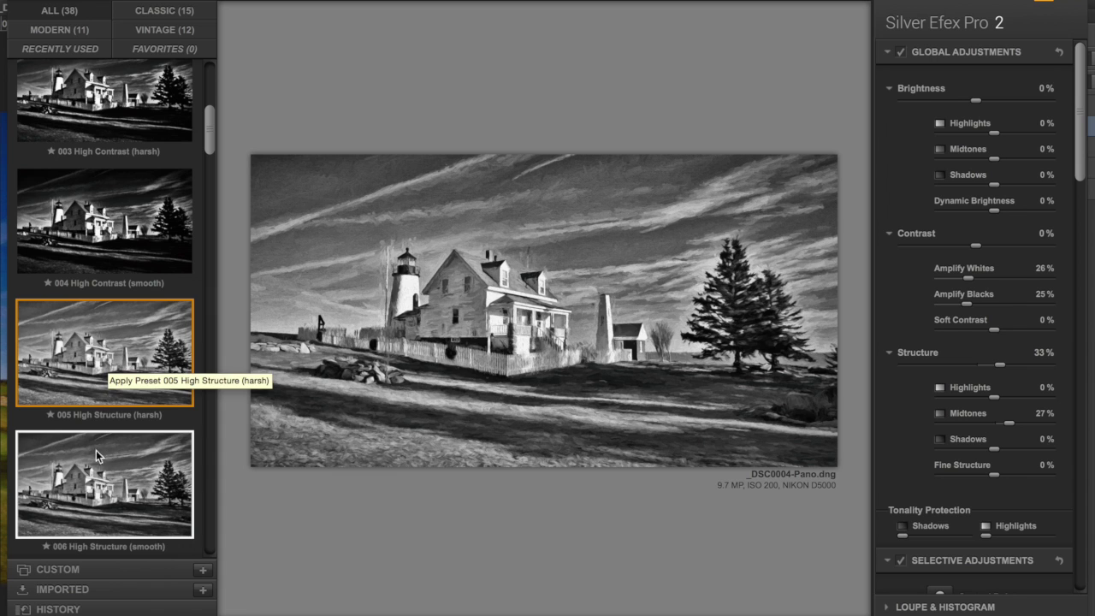
click(97, 456)
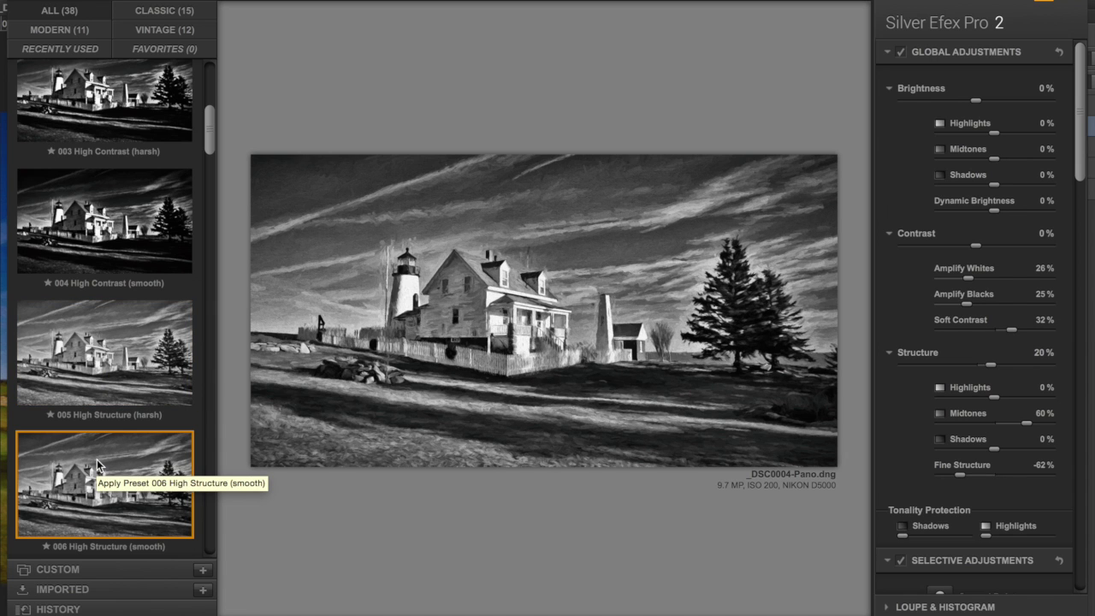
scroll(97, 464, down, 5)
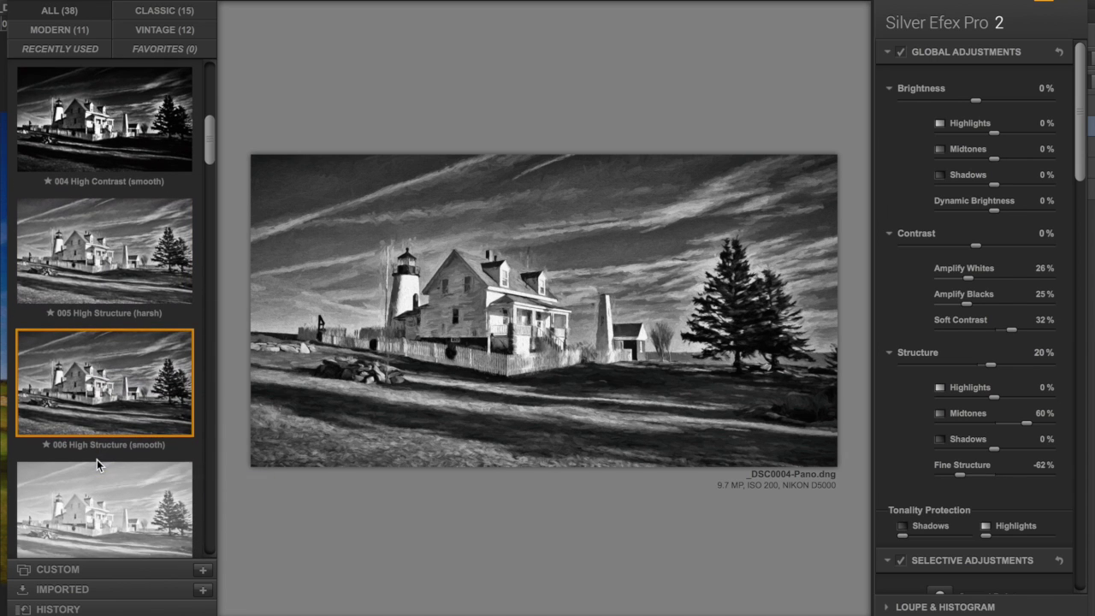
scroll(96, 460, down, 8)
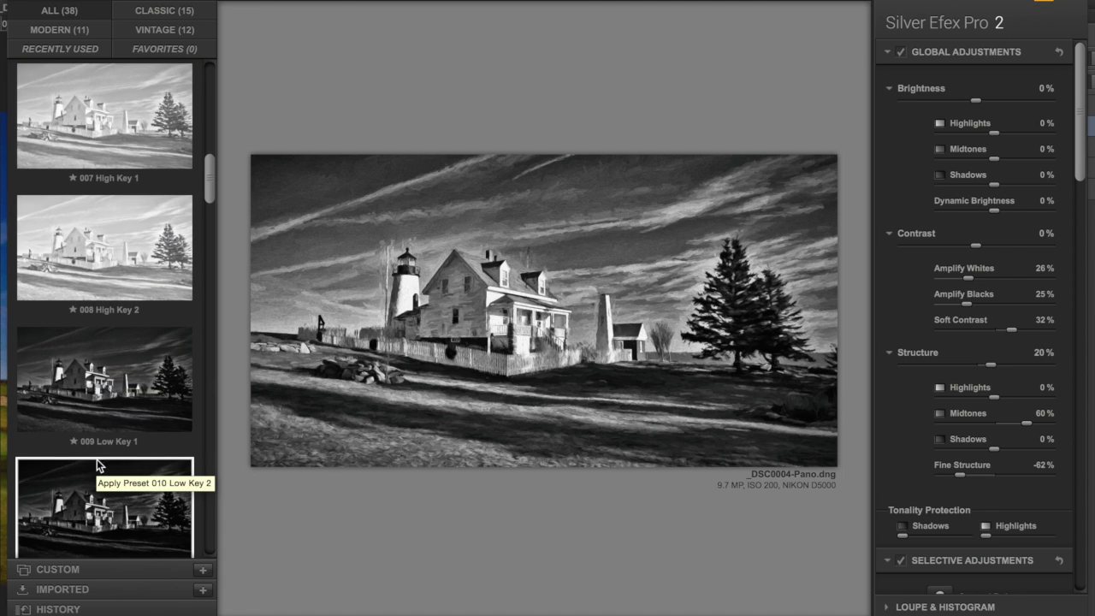
scroll(97, 459, down, 2)
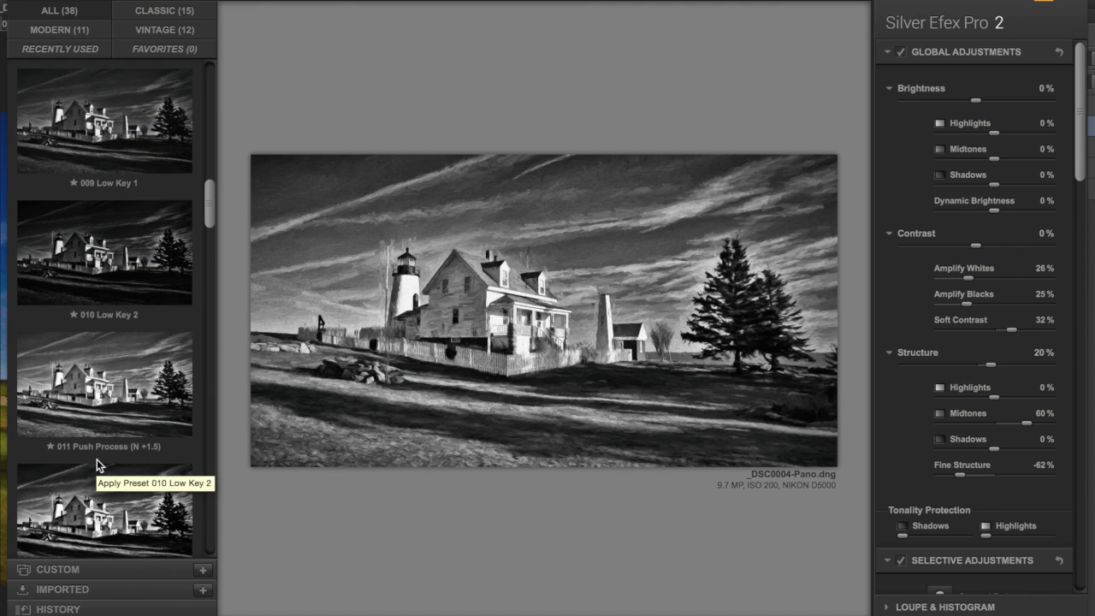
click(114, 381)
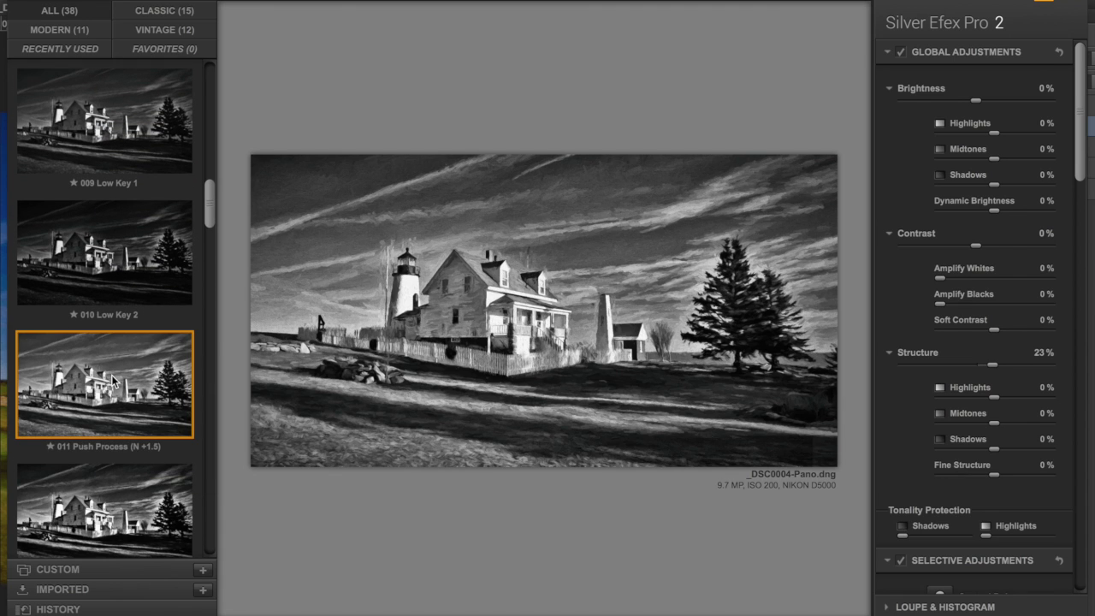
- Compare 012 Push Process and 015 Full Dynamic (harsh), settling on 011 Push Process (N +1.5)
click(114, 501)
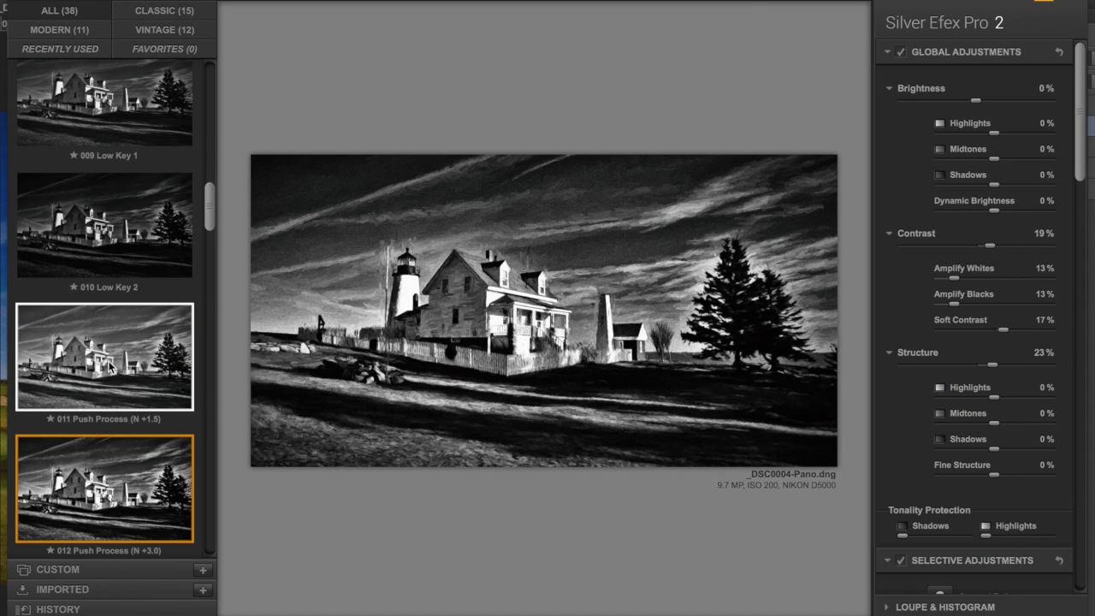
click(110, 385)
scroll(109, 366, down, 5)
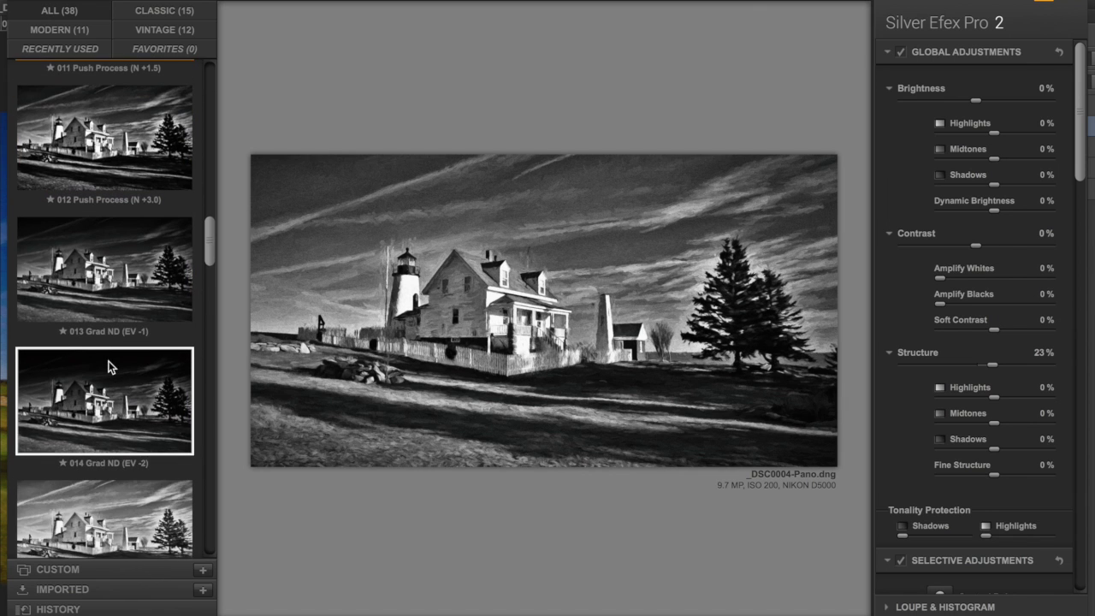
scroll(109, 368, down, 3)
click(110, 415)
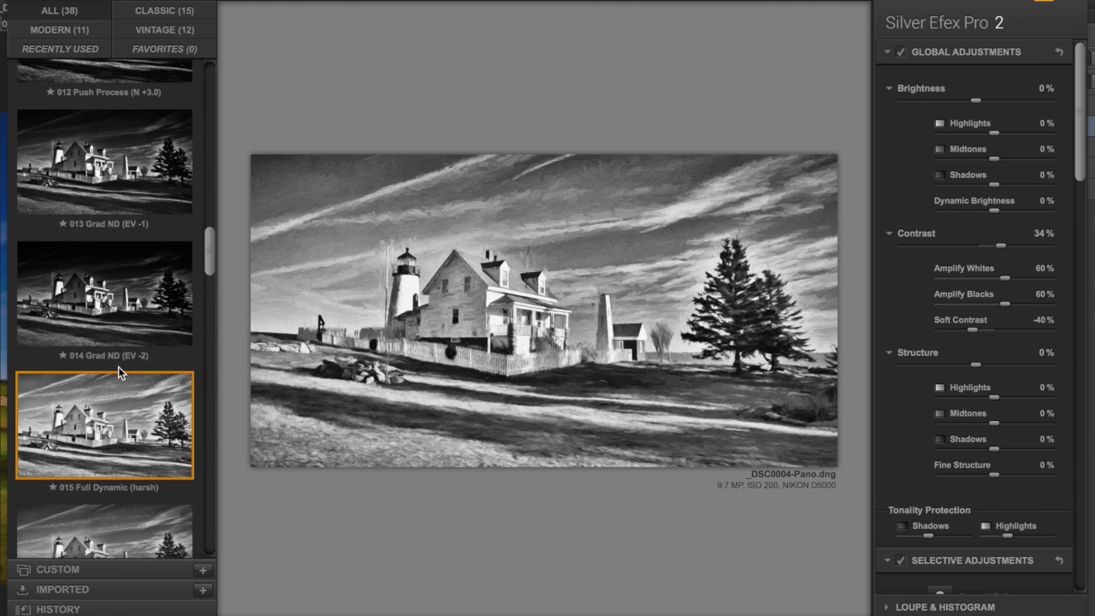
scroll(120, 367, down, 5)
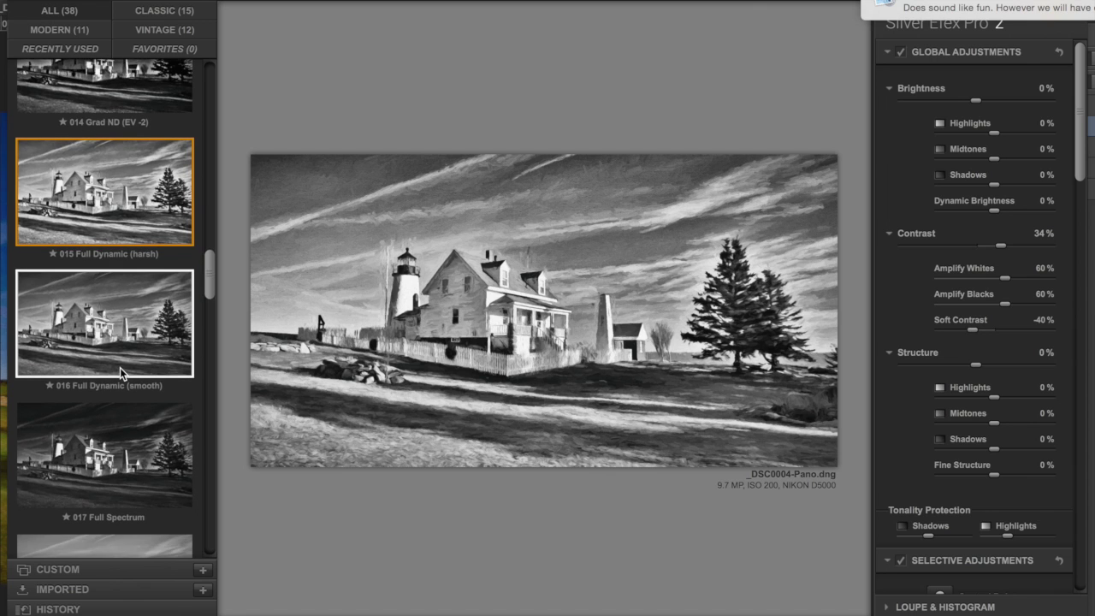
scroll(121, 373, up, 10)
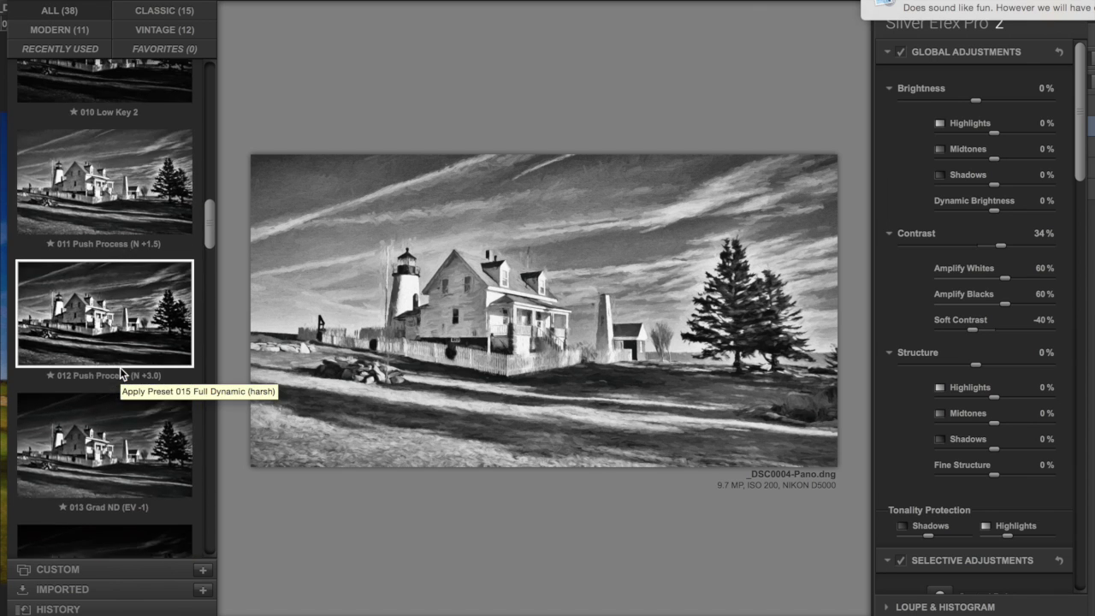
click(125, 308)
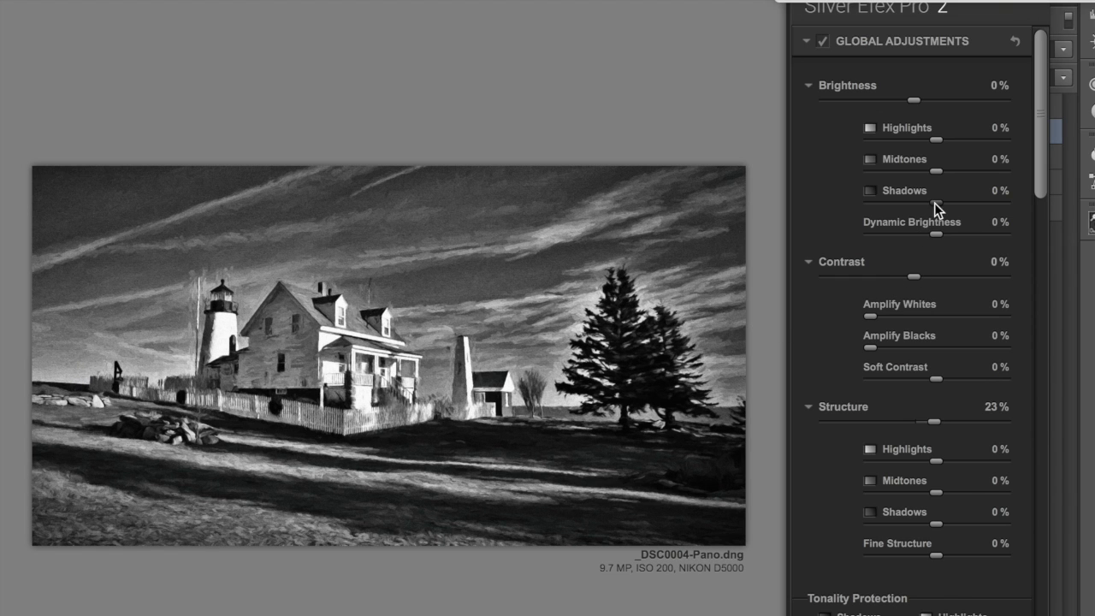
- Lighten Shadows to 22%, set Soft Contrast to -15%, and raise Structure from 23% to 43%
drag(938, 202, 949, 205)
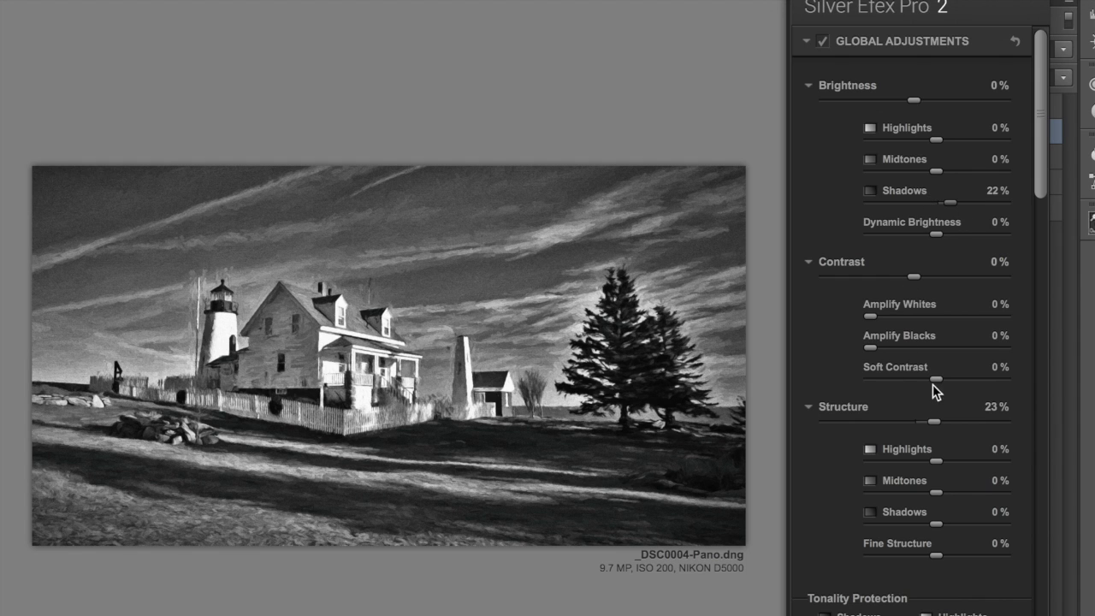
mouse_move(935, 378)
mouse_down()
mouse_move(922, 383)
mouse_move(939, 384)
mouse_up()
drag(934, 422, 955, 425)
scroll(922, 466, down, 15)
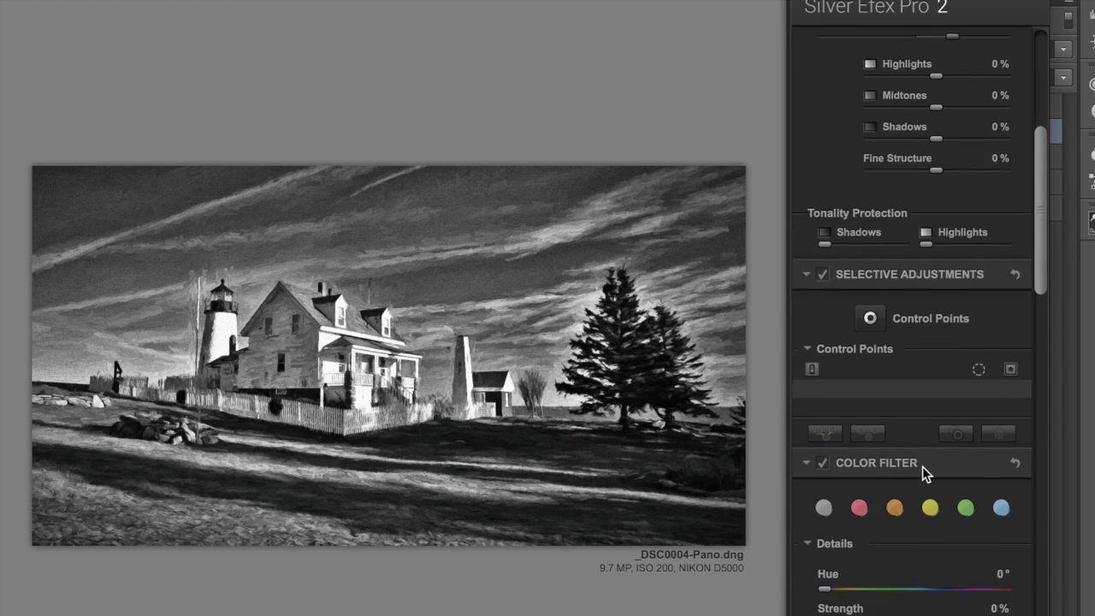
scroll(922, 466, down, 10)
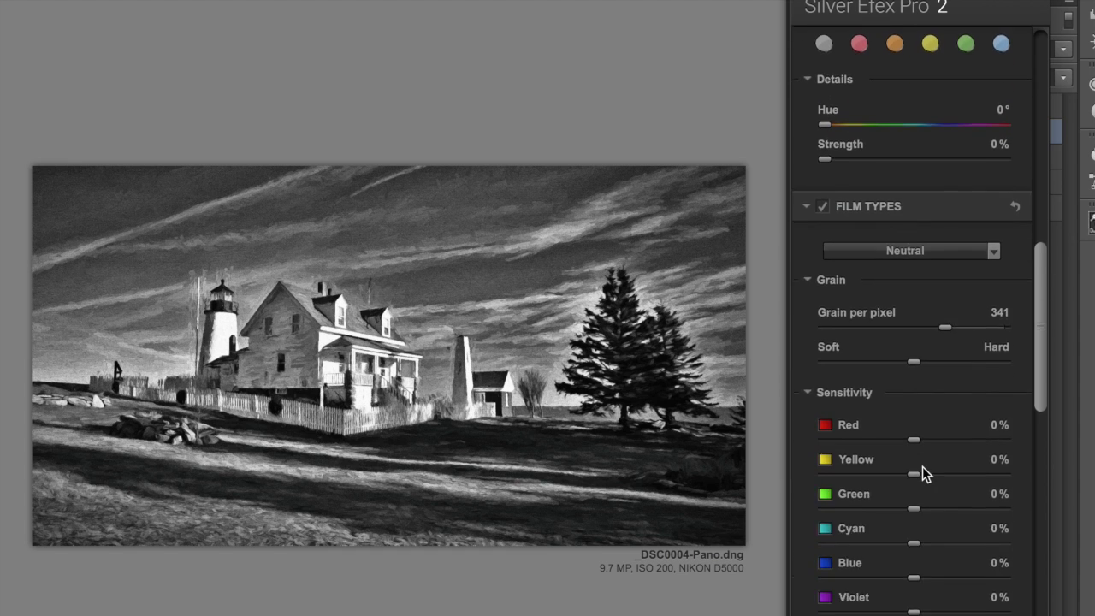
scroll(922, 466, down, 10)
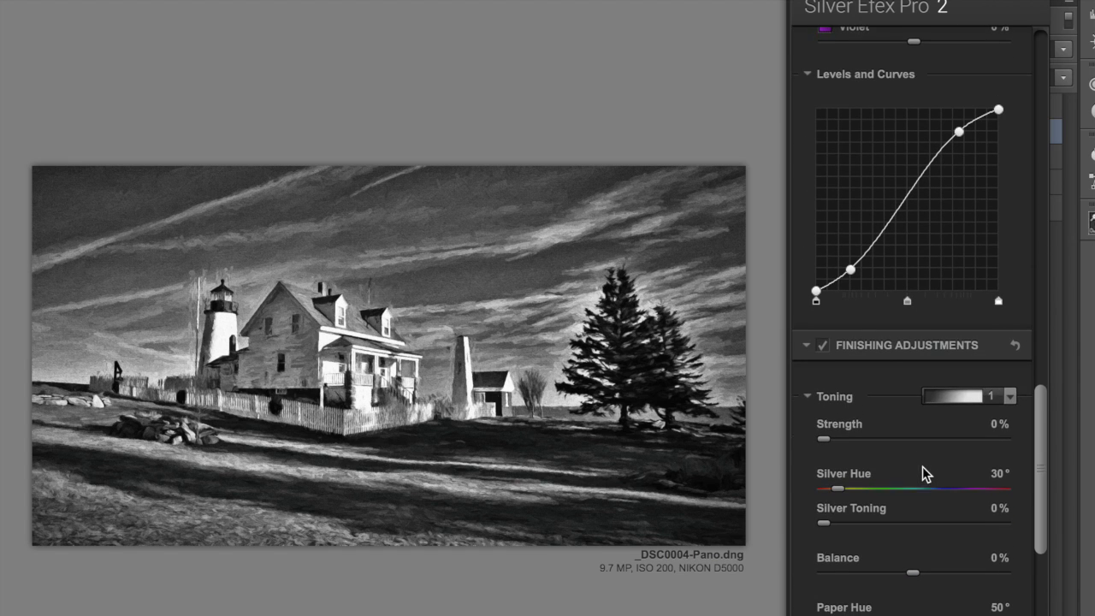
- Tone the image with sepia toner 19 and return it to Photoshop as a new layer
click(1009, 397)
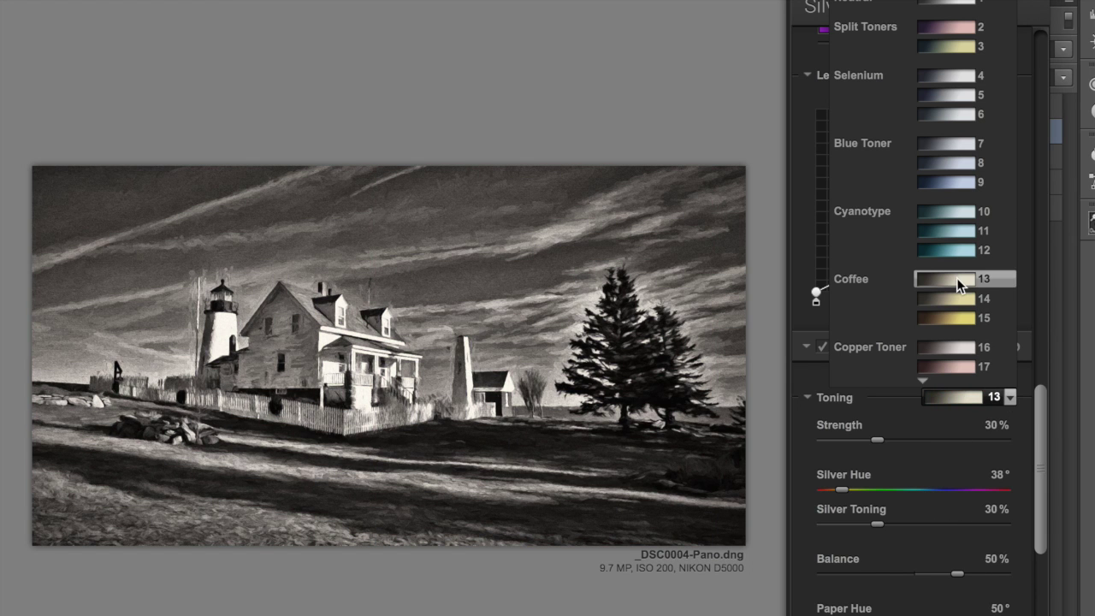
scroll(951, 338, down, 8)
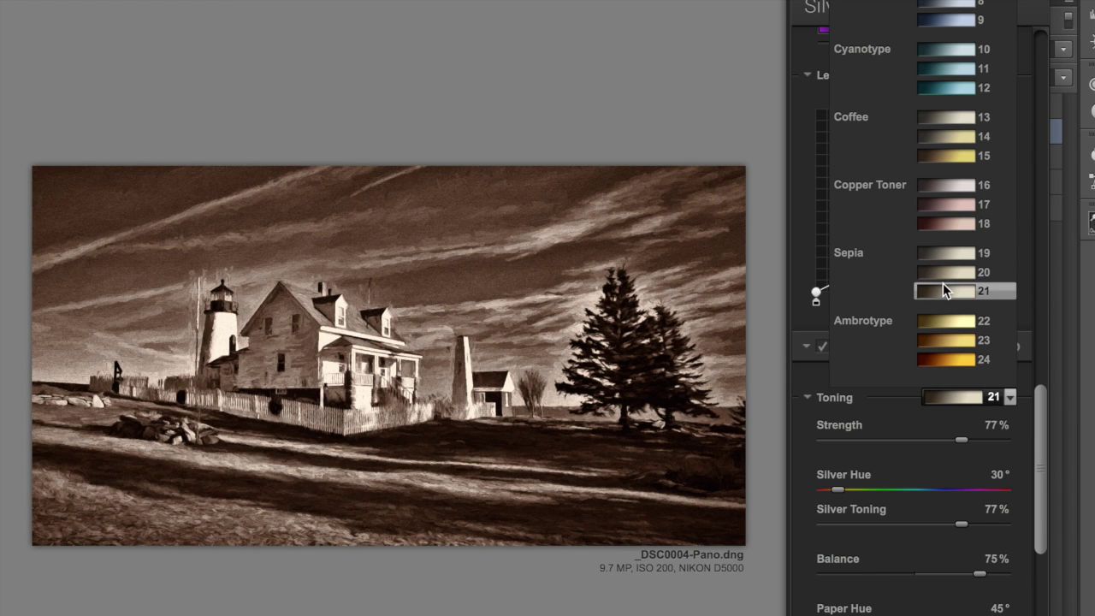
click(944, 252)
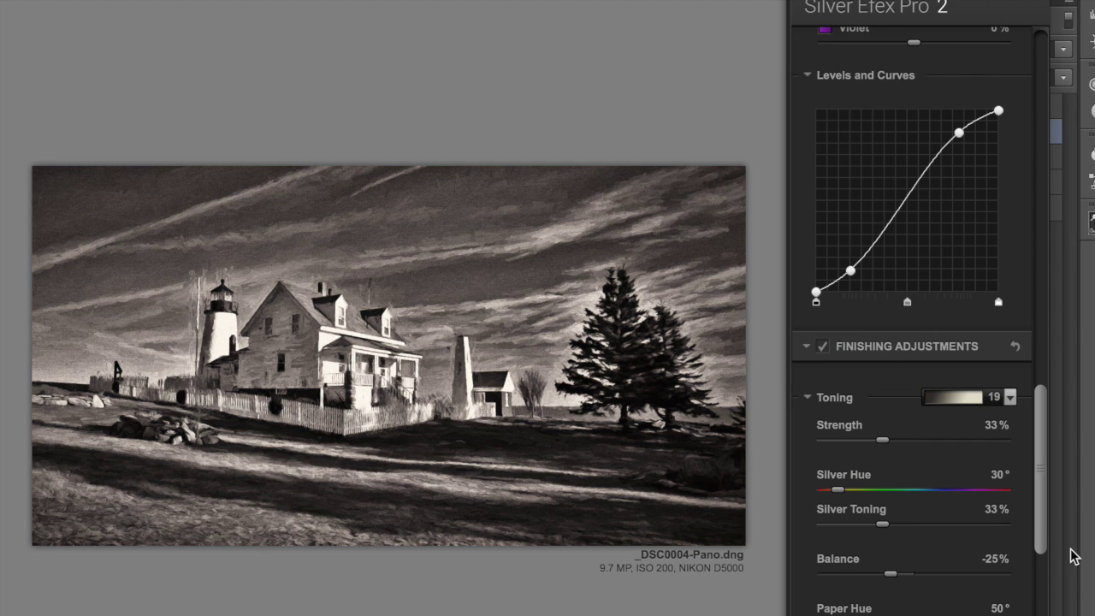
click(1047, 525)
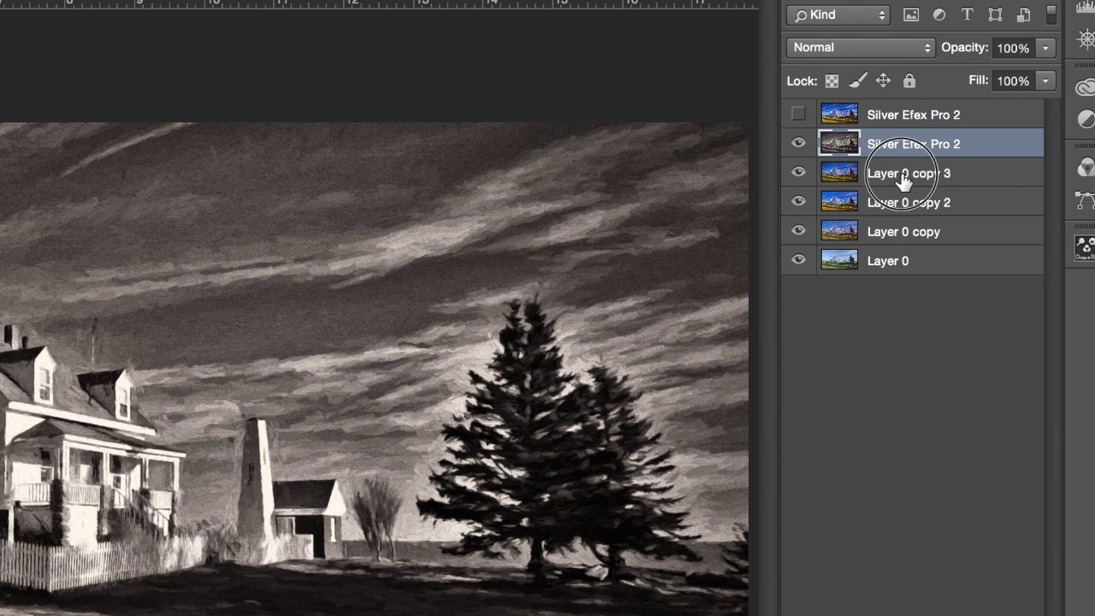
- Move Layer 0 copy 3 above the lower Silver Efex Pro 2 layer and set it to Color blend mode
drag(904, 181, 902, 141)
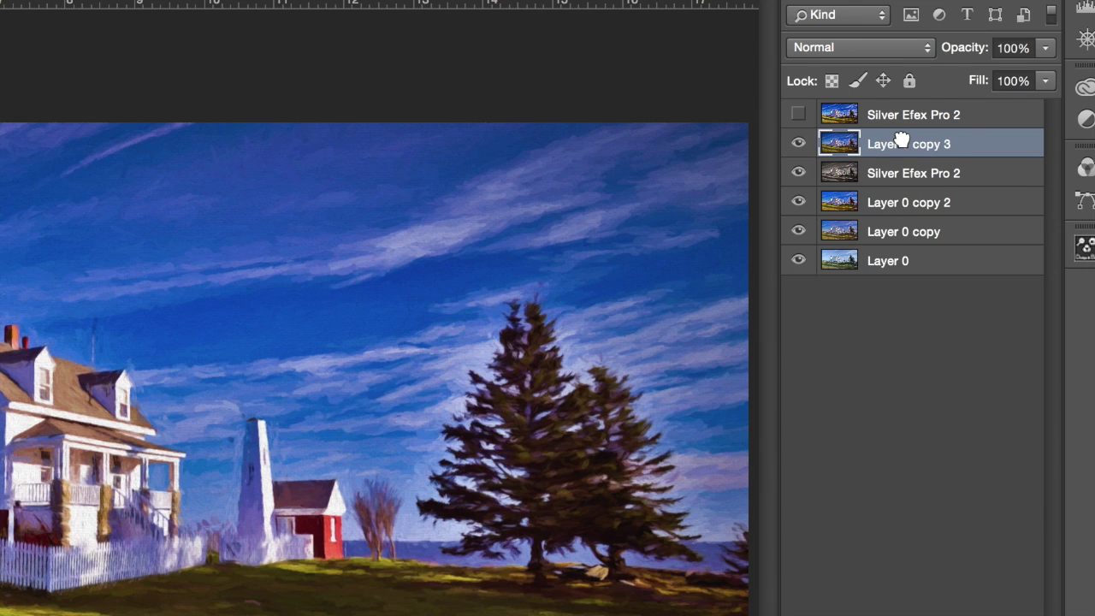
click(927, 53)
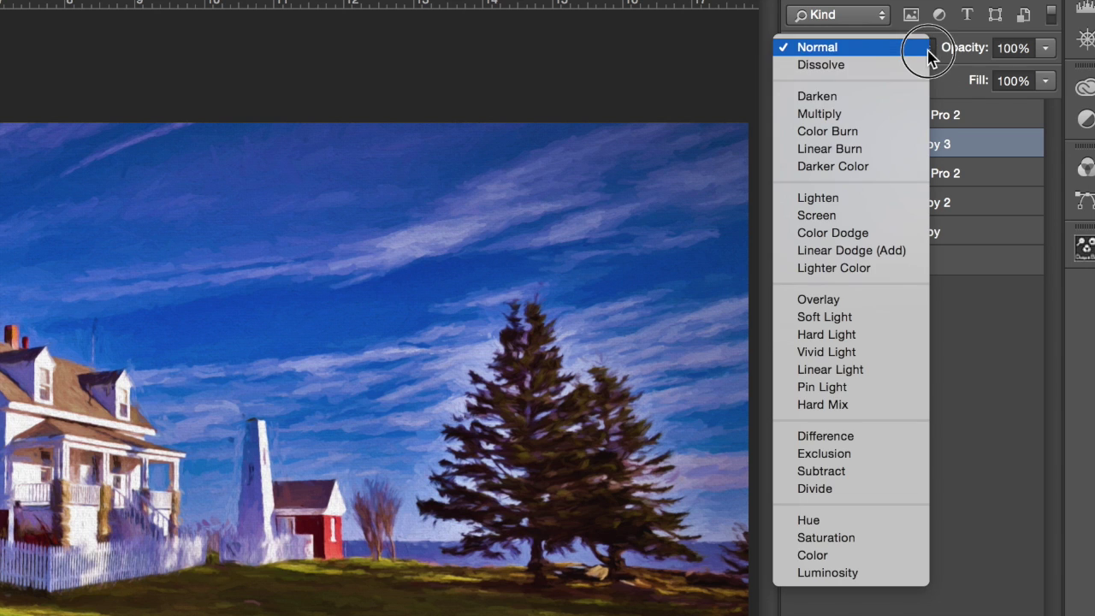
click(860, 556)
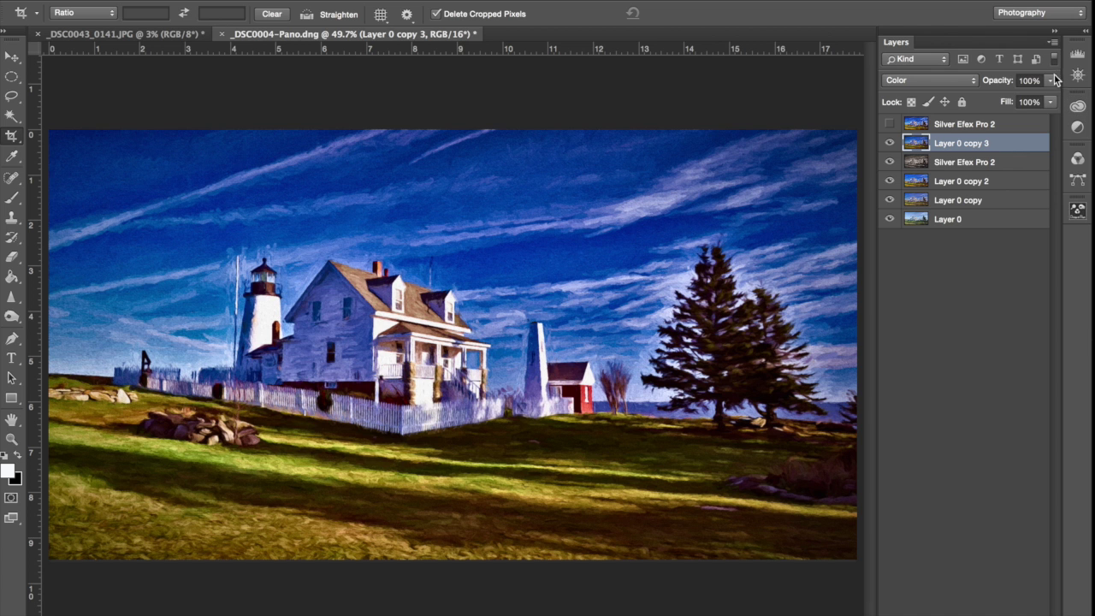
- Lower Layer 0 copy 3 to 87% opacity and the lower Silver Efex Pro 2 layer to 82%
click(1052, 81)
mouse_move(1053, 101)
mouse_down()
mouse_move(1022, 101)
mouse_move(1049, 93)
mouse_up()
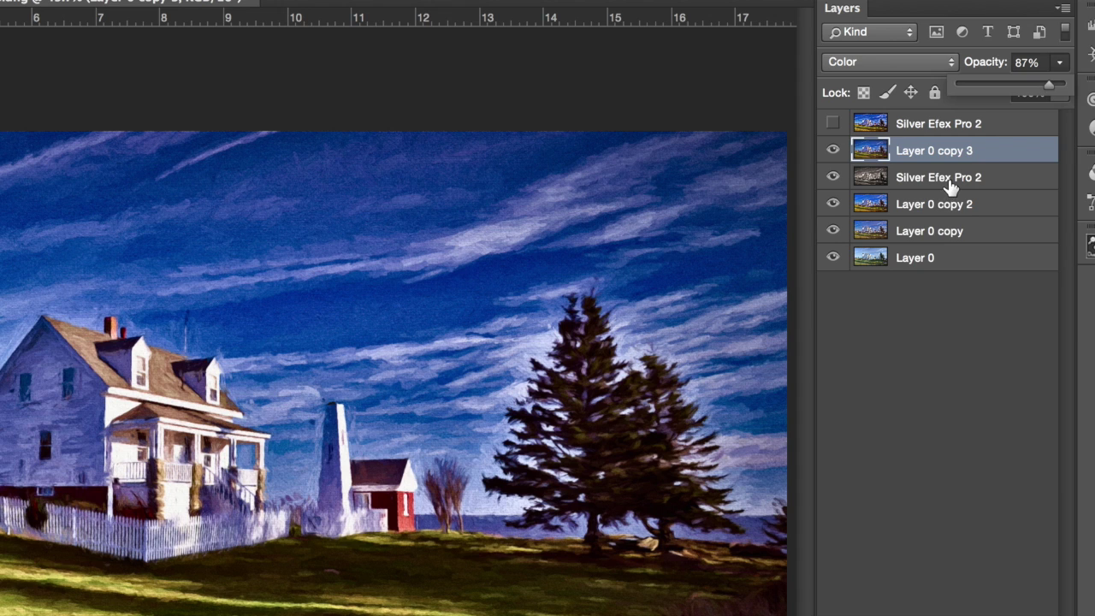
click(948, 183)
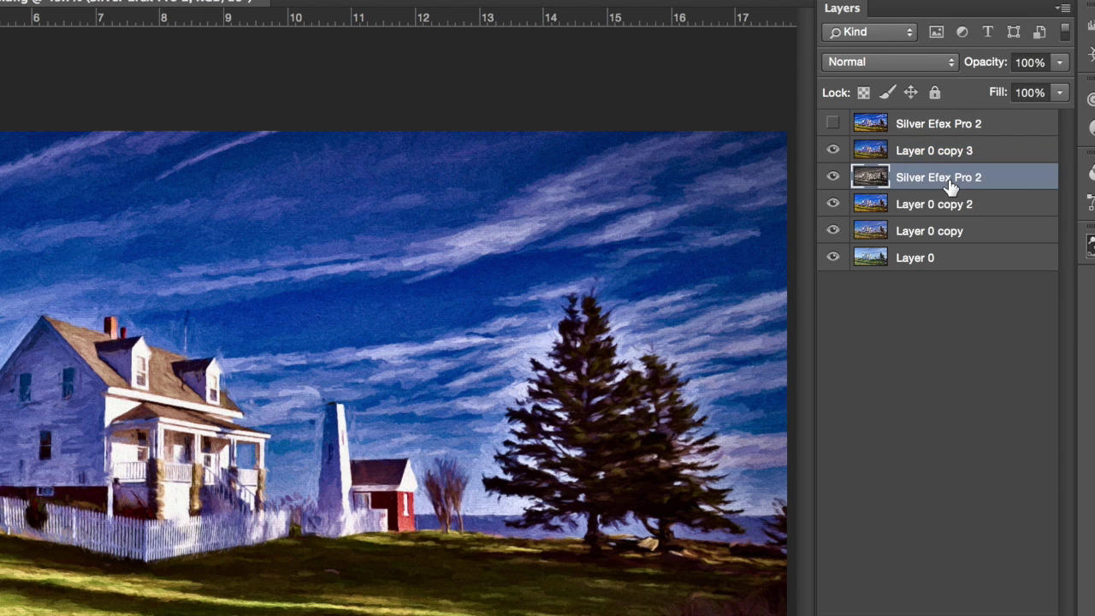
click(1060, 65)
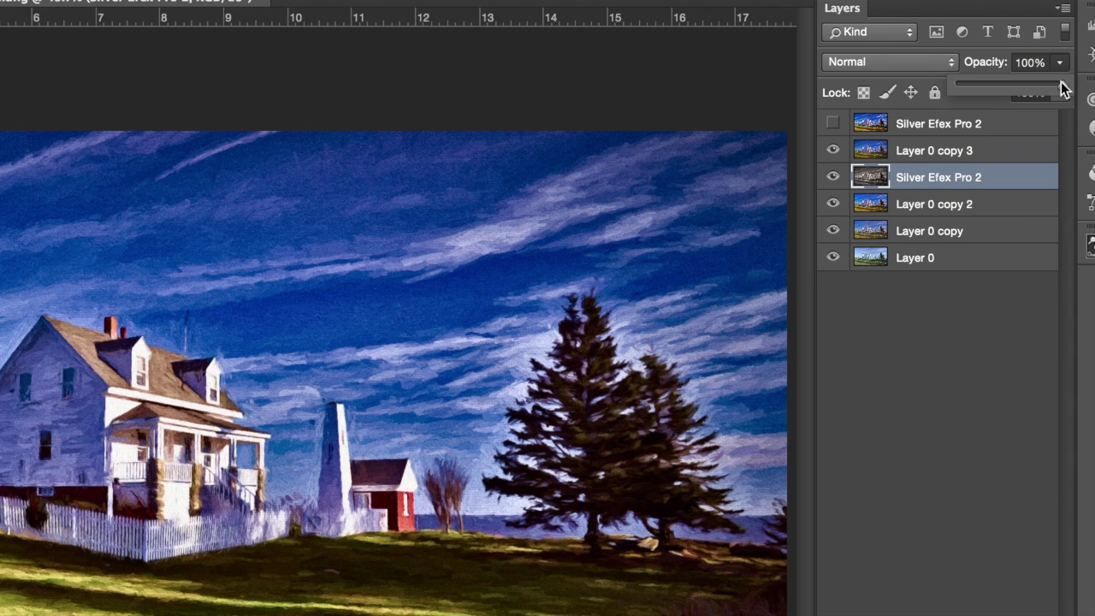
mouse_move(1060, 86)
mouse_down()
mouse_move(1030, 91)
mouse_move(1057, 91)
mouse_move(1043, 91)
mouse_up()
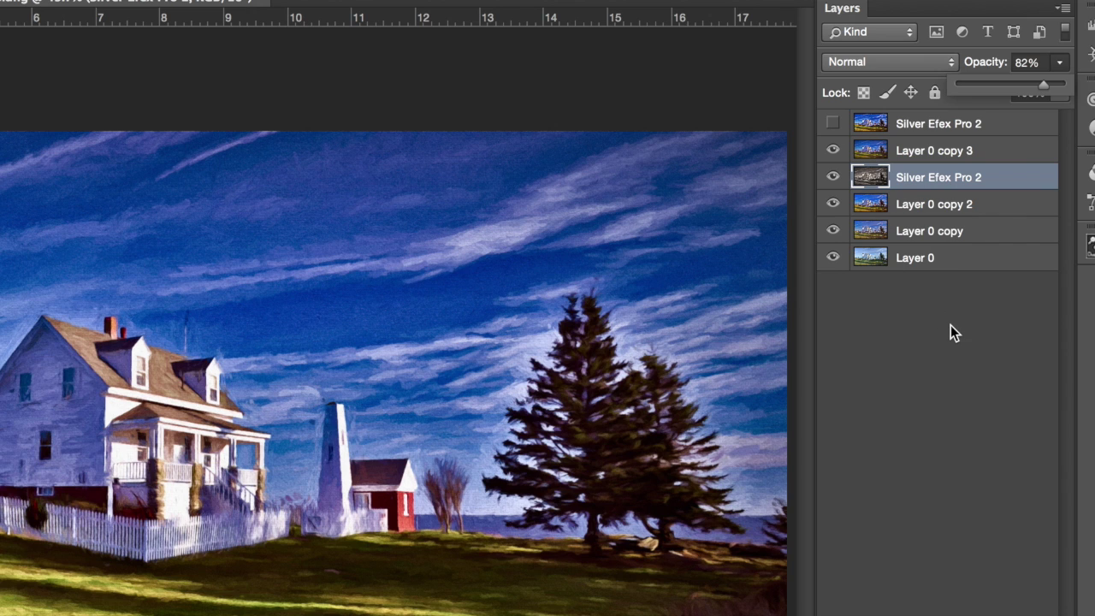
click(1065, 10)
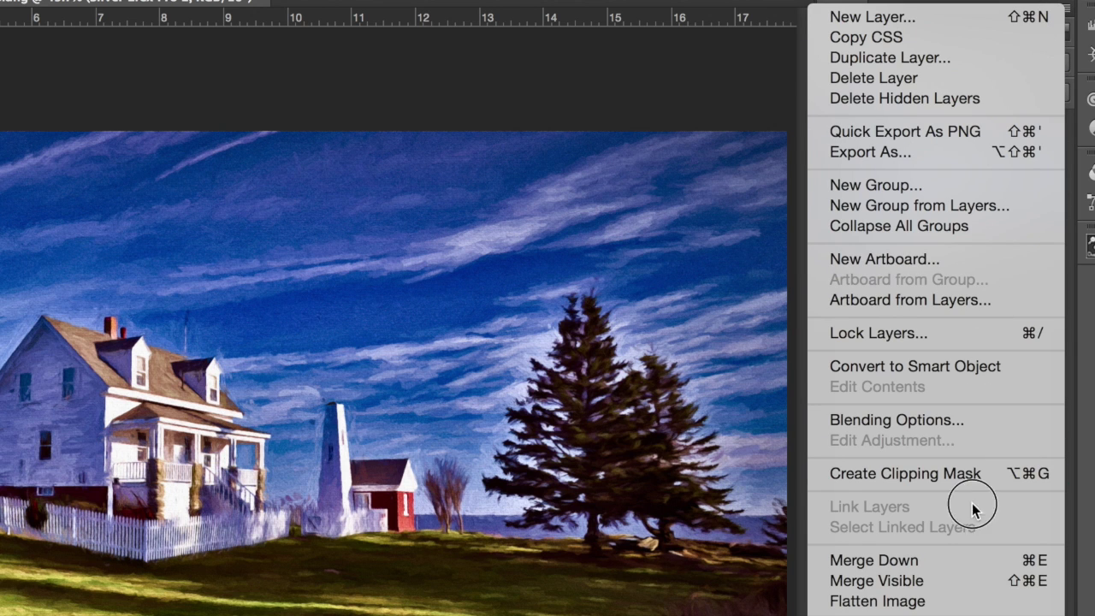
- Stamp the visible layers into a merged Layer 1 and move it near the top of the stack
click(966, 567)
alt+click(967, 580)
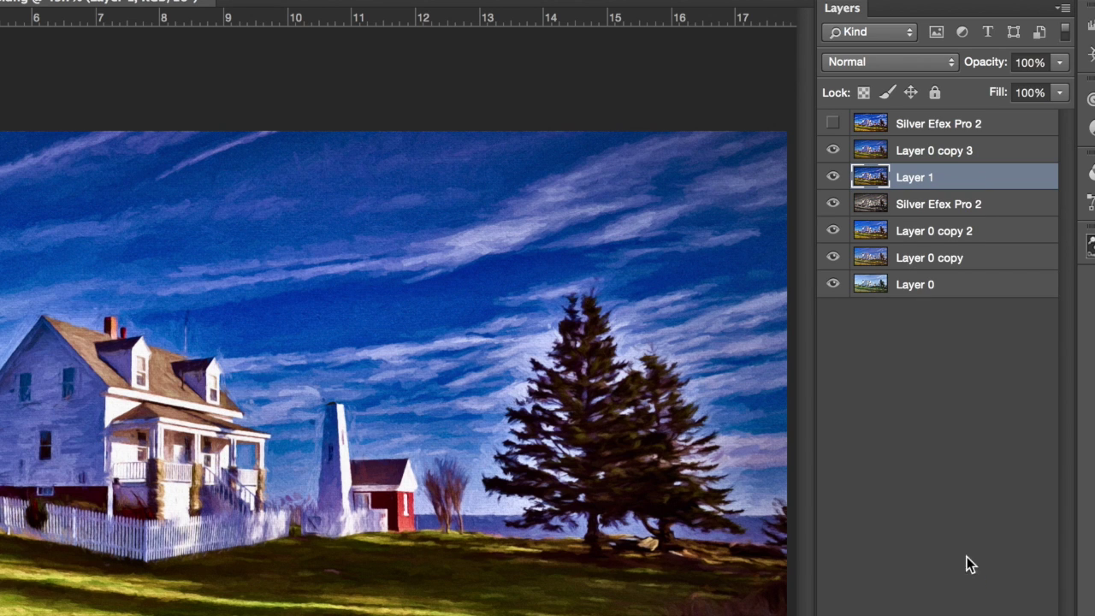
drag(939, 170, 927, 128)
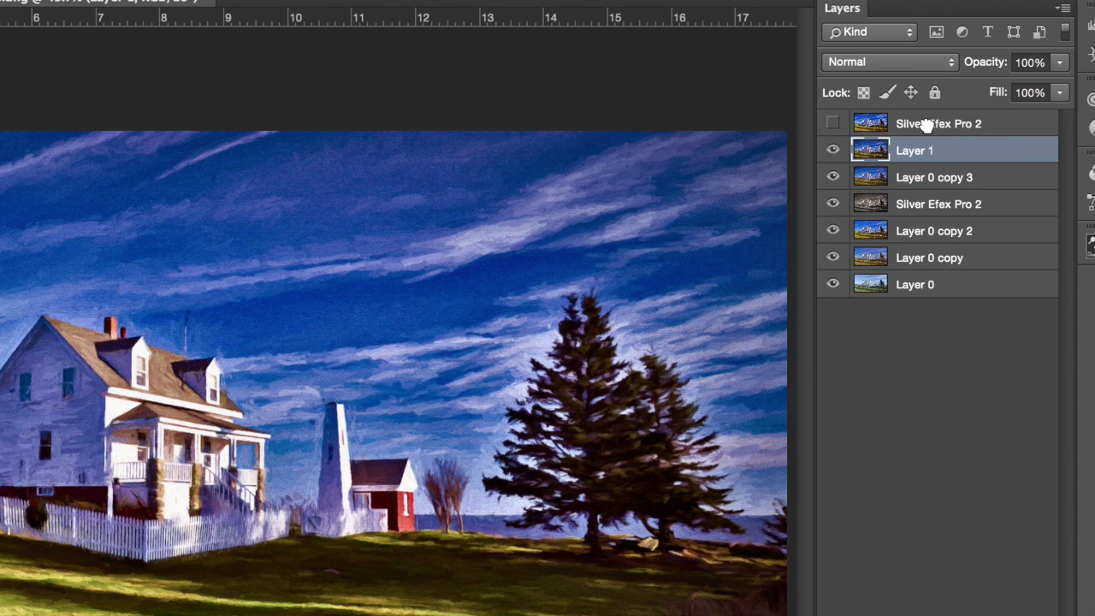
- Hide Layer 0 copy 3, the lower Silver Efex Pro 2 layer, Layer 0 copy 2 and Layer 0 copy
click(830, 175)
click(833, 202)
click(832, 224)
click(832, 203)
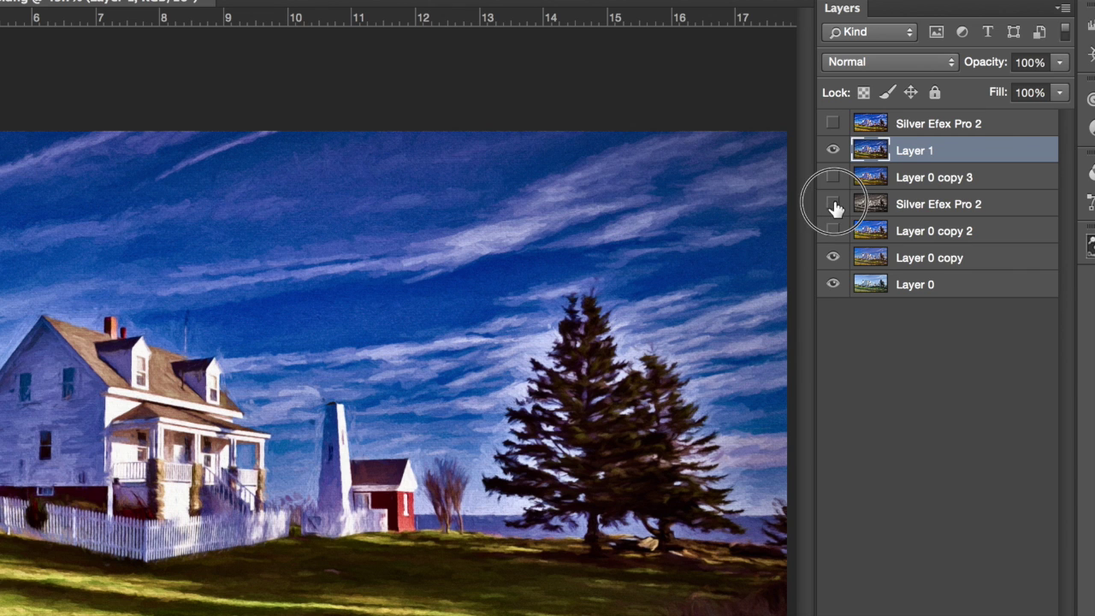
click(832, 203)
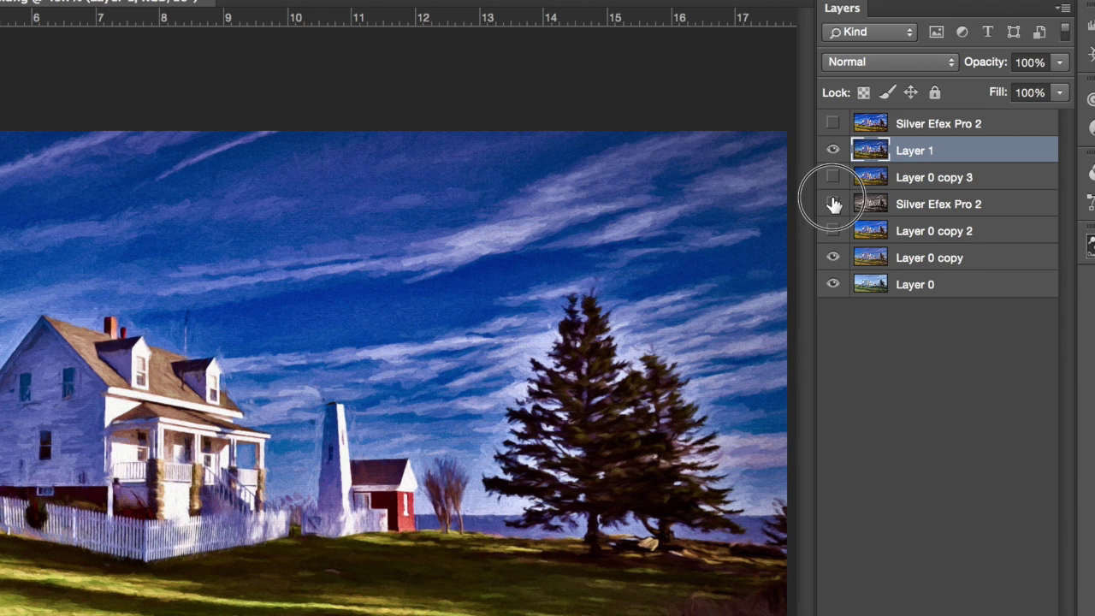
click(832, 256)
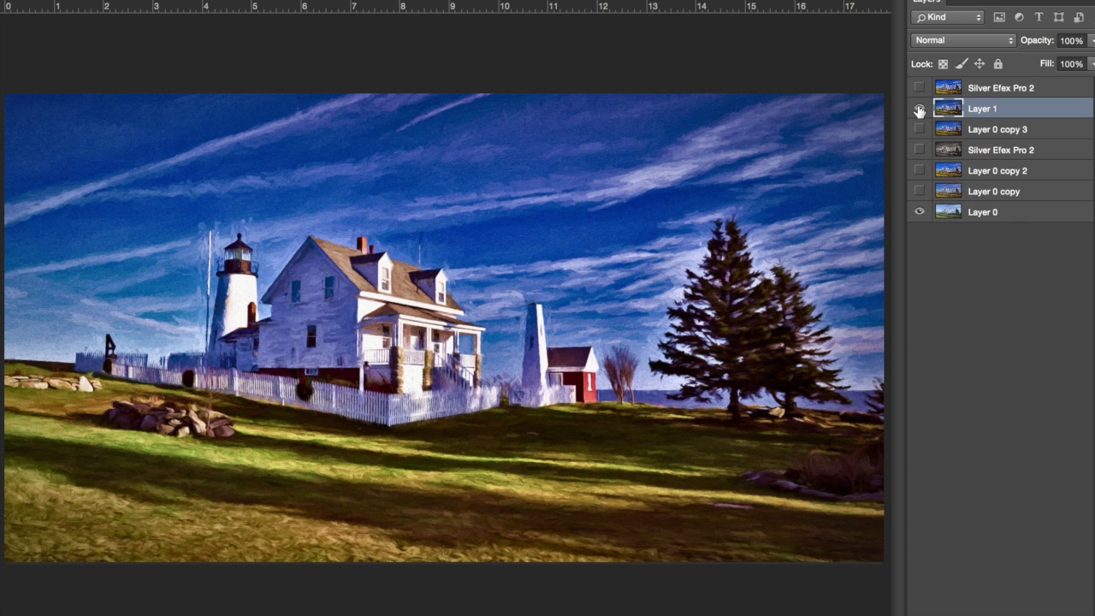
- Toggle Layer 1 off and on to compare the painted result with the original photo
click(919, 110)
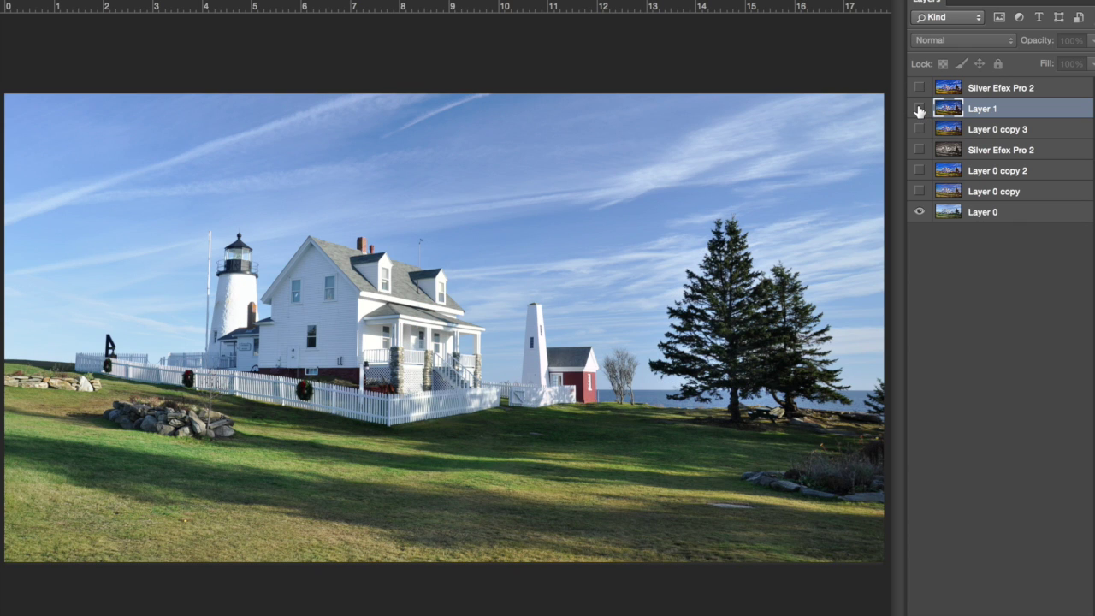
click(918, 109)
click(919, 110)
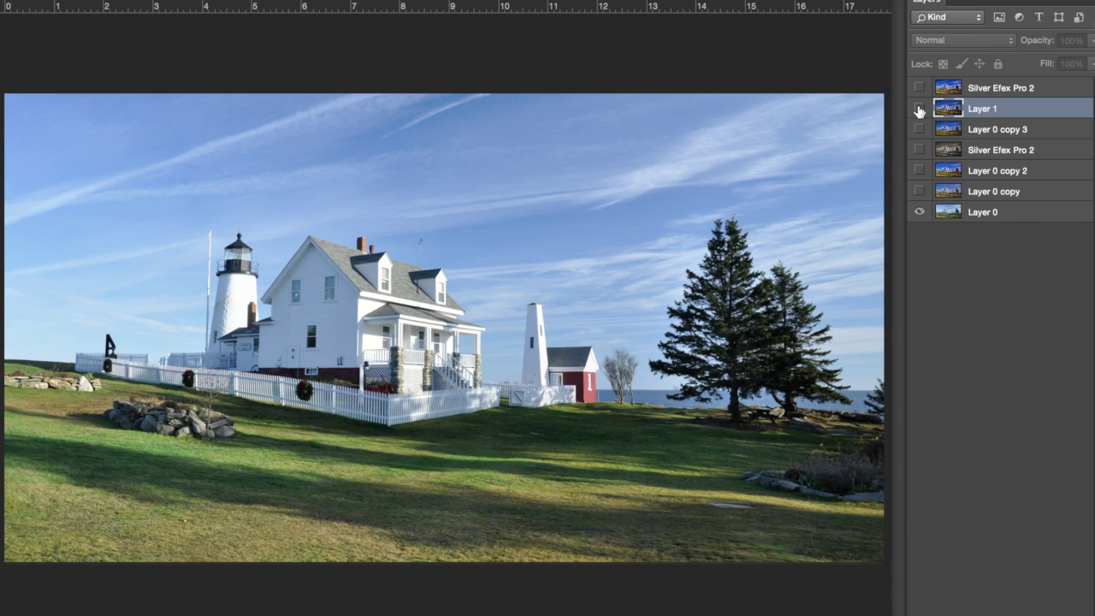
click(918, 110)
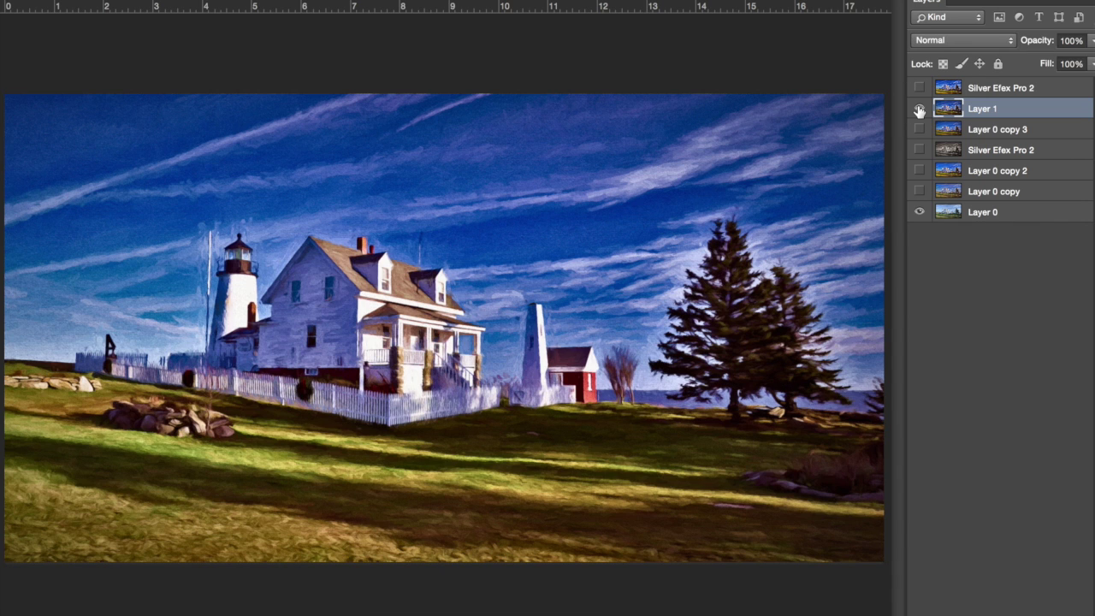